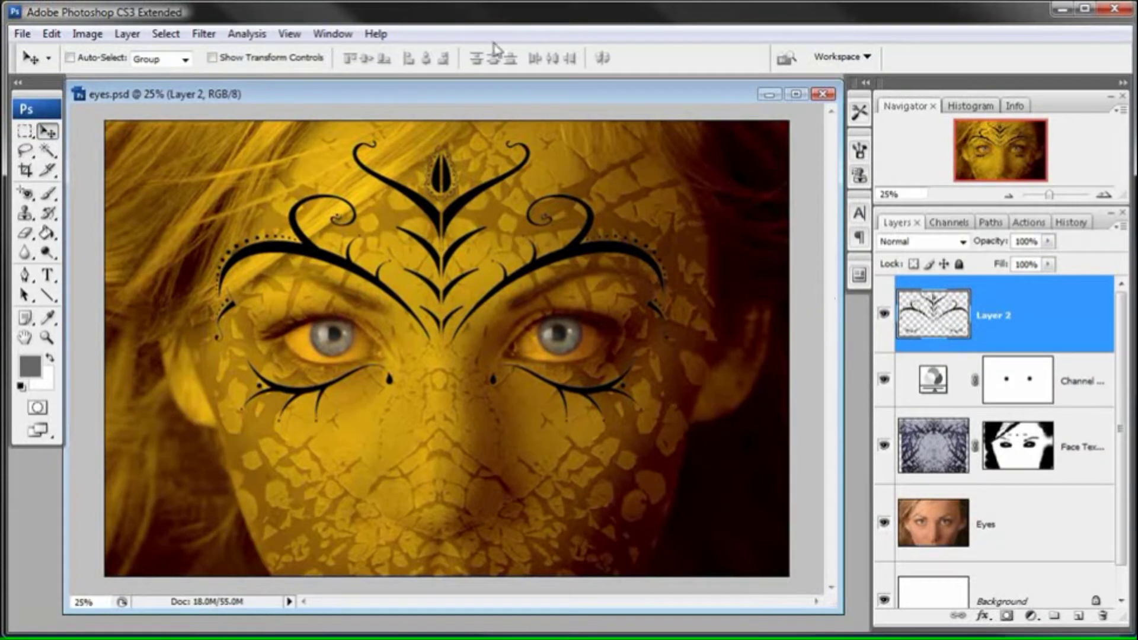
Select the entire canvas and copy the black face ornament from Layer 2
left_click(166, 34)
left_click(169, 53)
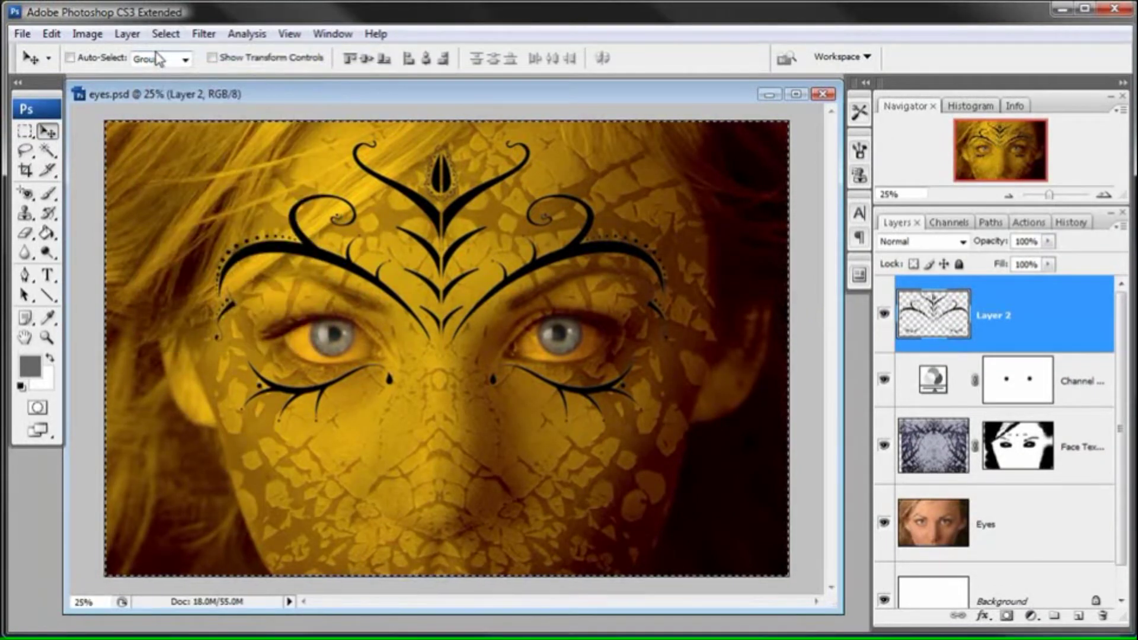
left_click(51, 33)
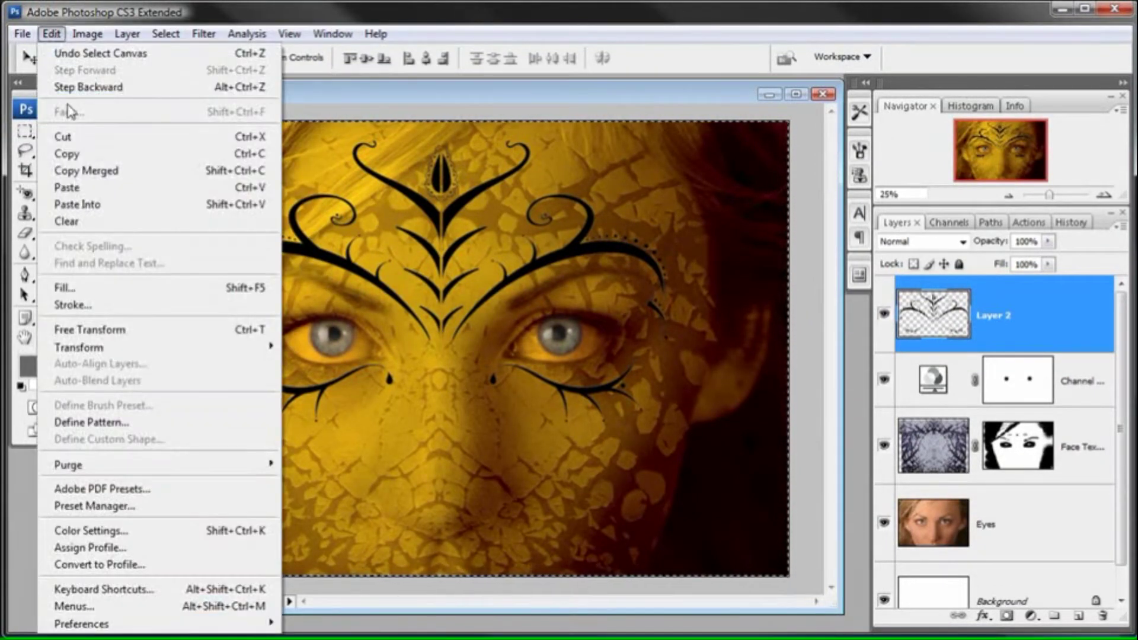
left_click(78, 160)
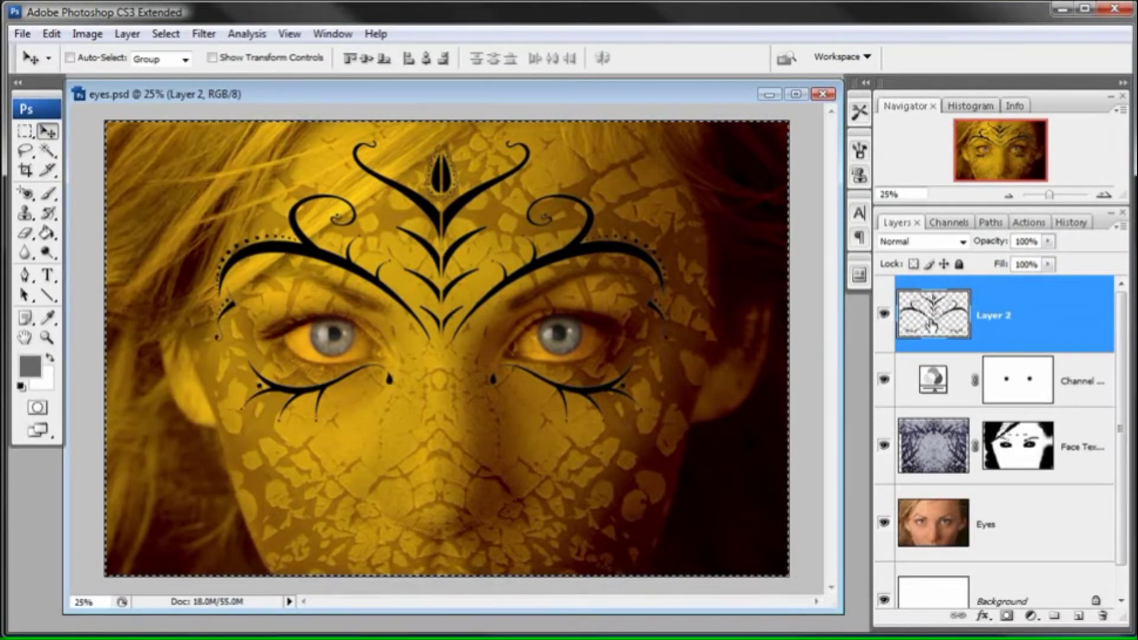
Create a new alpha channel in the document and paste the copied ornament into it
left_click(951, 224)
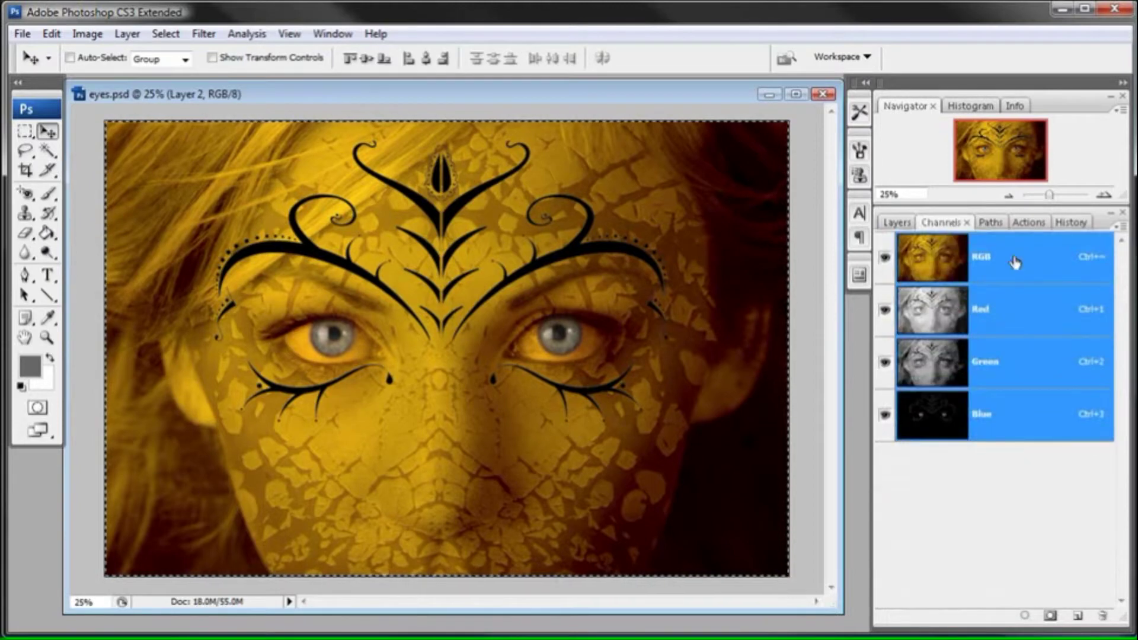
left_click(1077, 616)
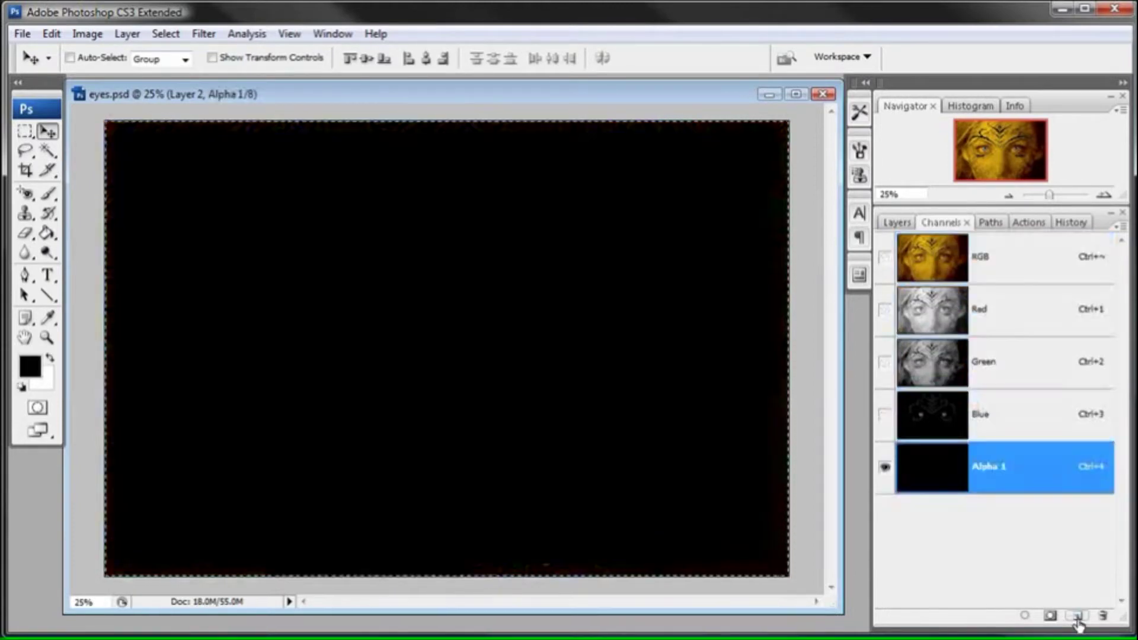
left_click(51, 34)
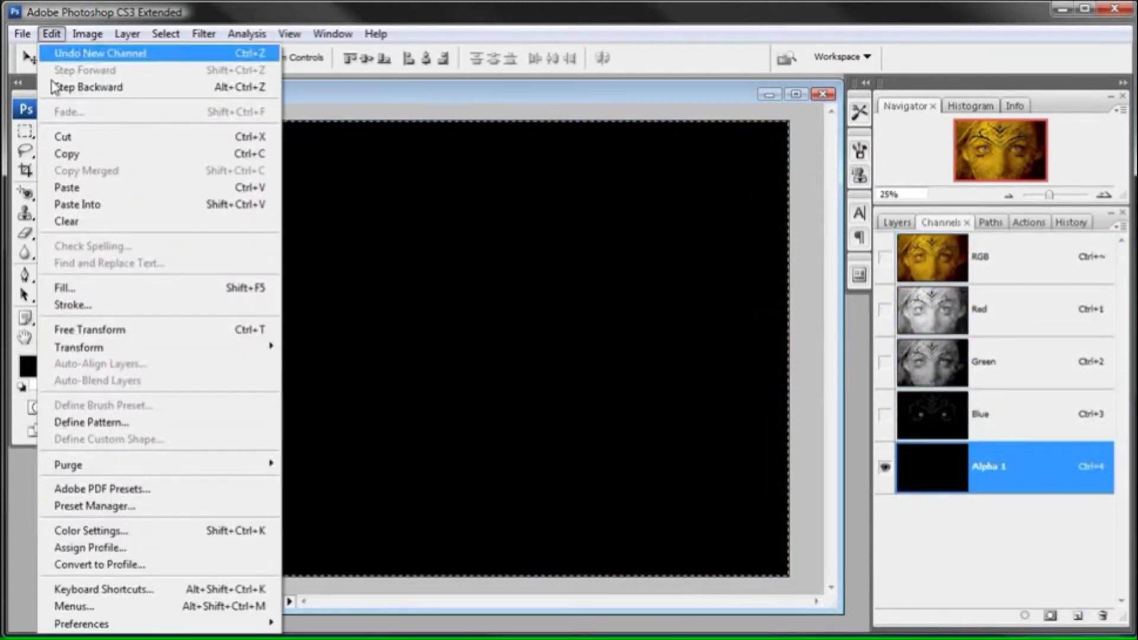
left_click(59, 188)
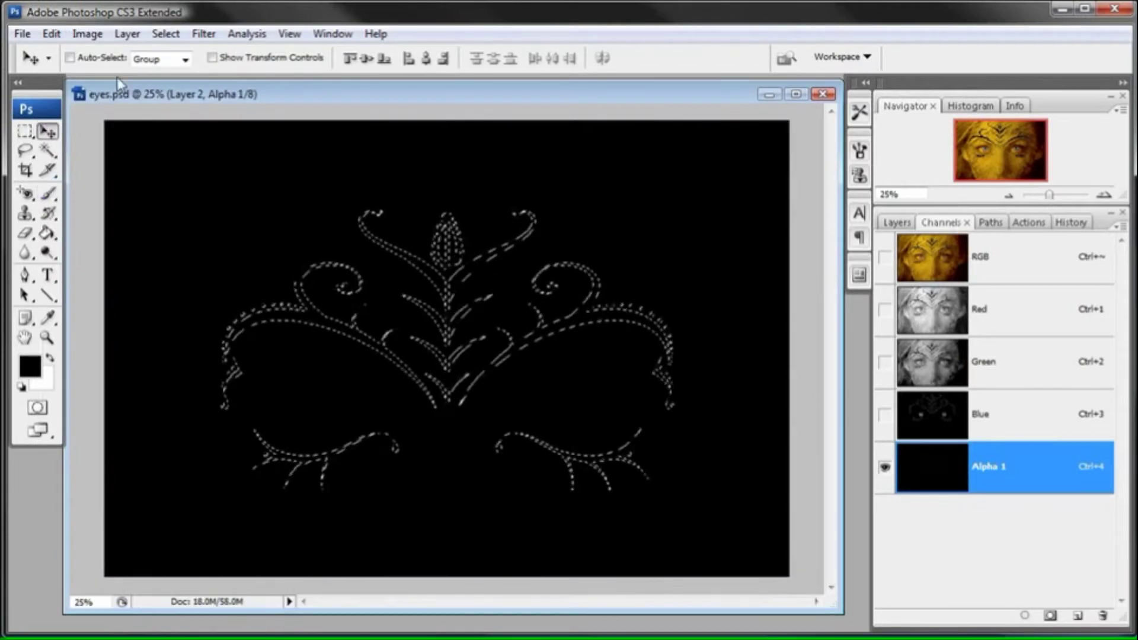
Fill the pasted ornament selection in the Alpha 1 channel with White in Normal mode at 100% opacity, and deselect it
left_click(52, 35)
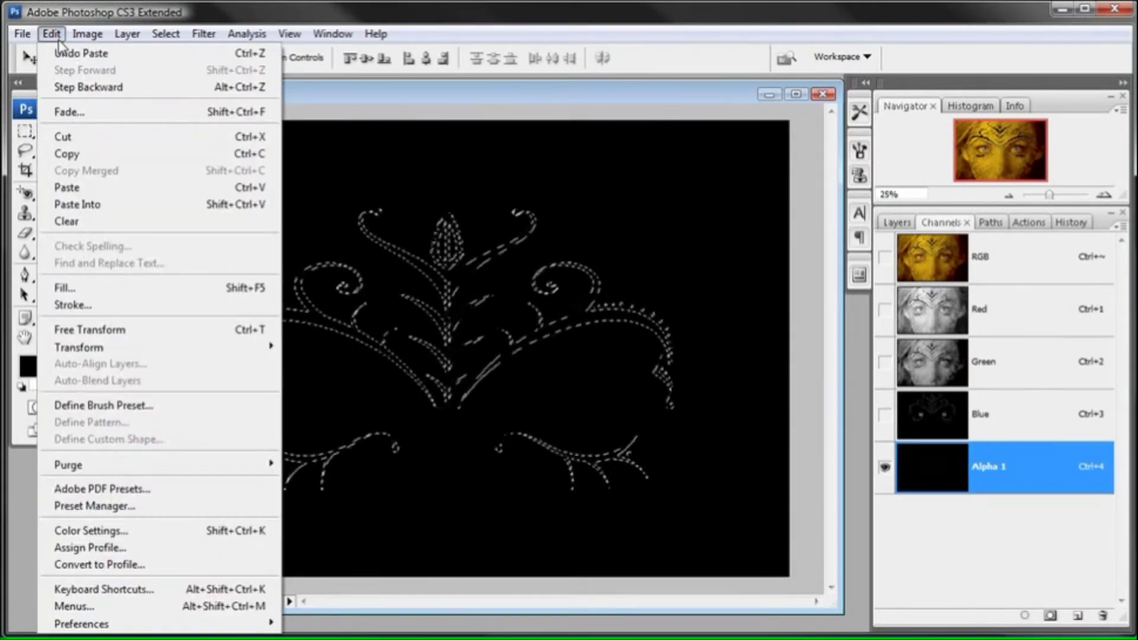
left_click(65, 288)
left_click_drag(540, 78, 880, 205)
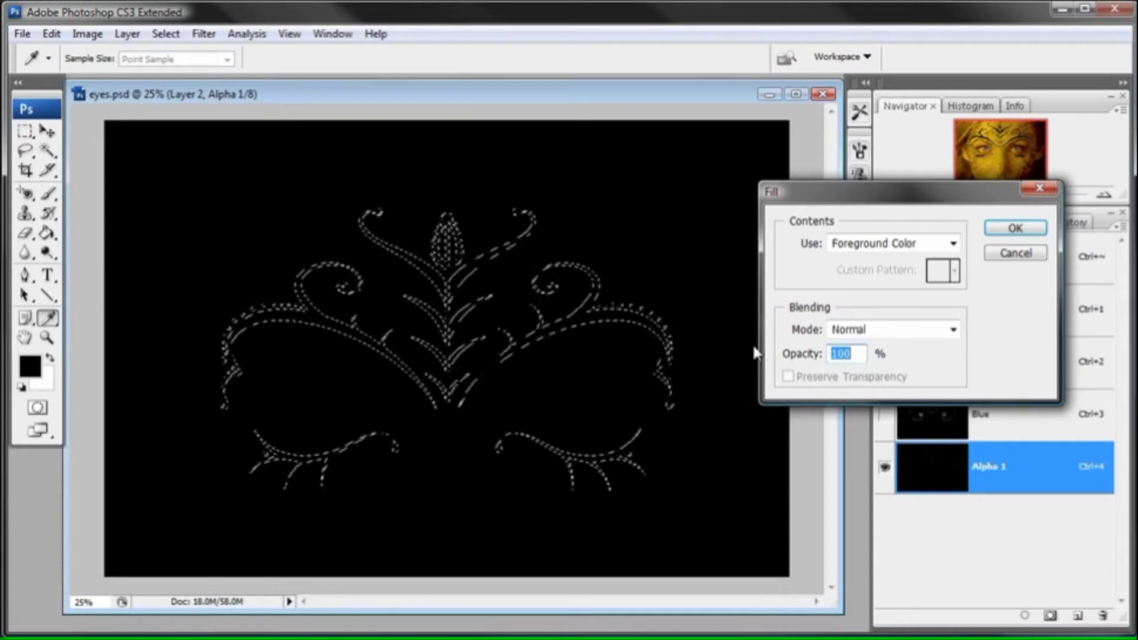
left_click(952, 243)
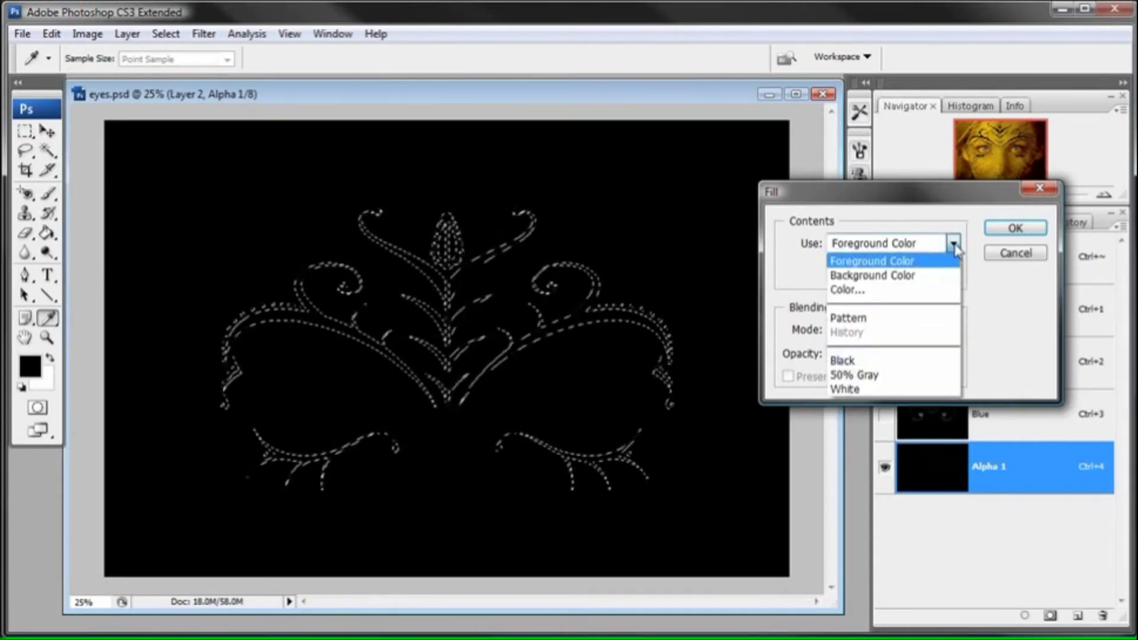
left_click(904, 388)
left_click(1015, 228)
key("v")
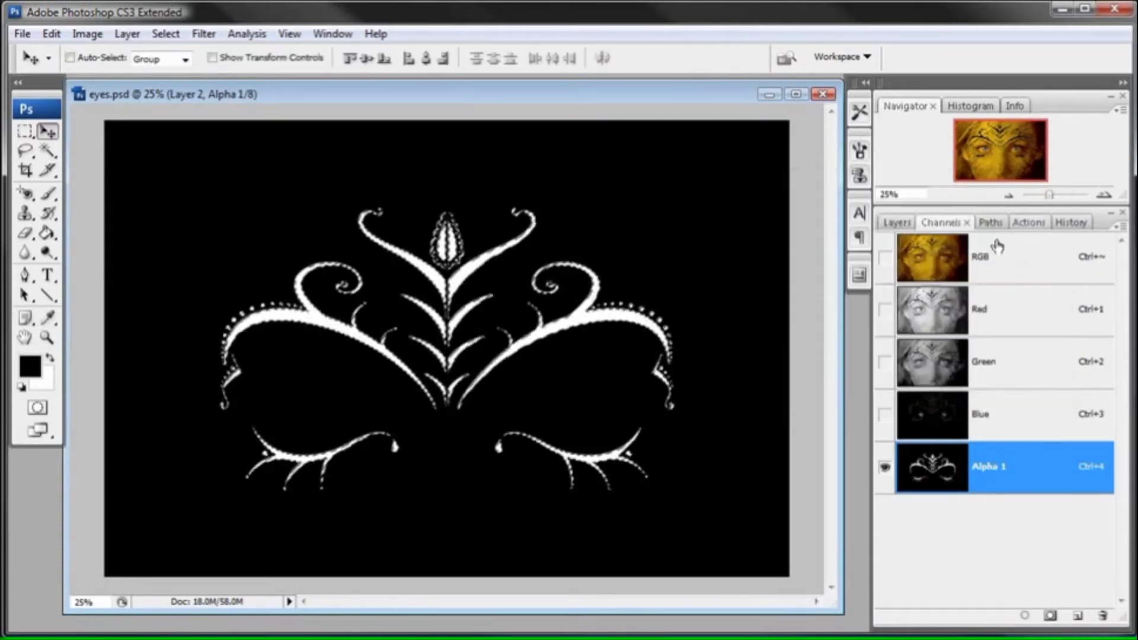
left_click(166, 34)
left_click(164, 71)
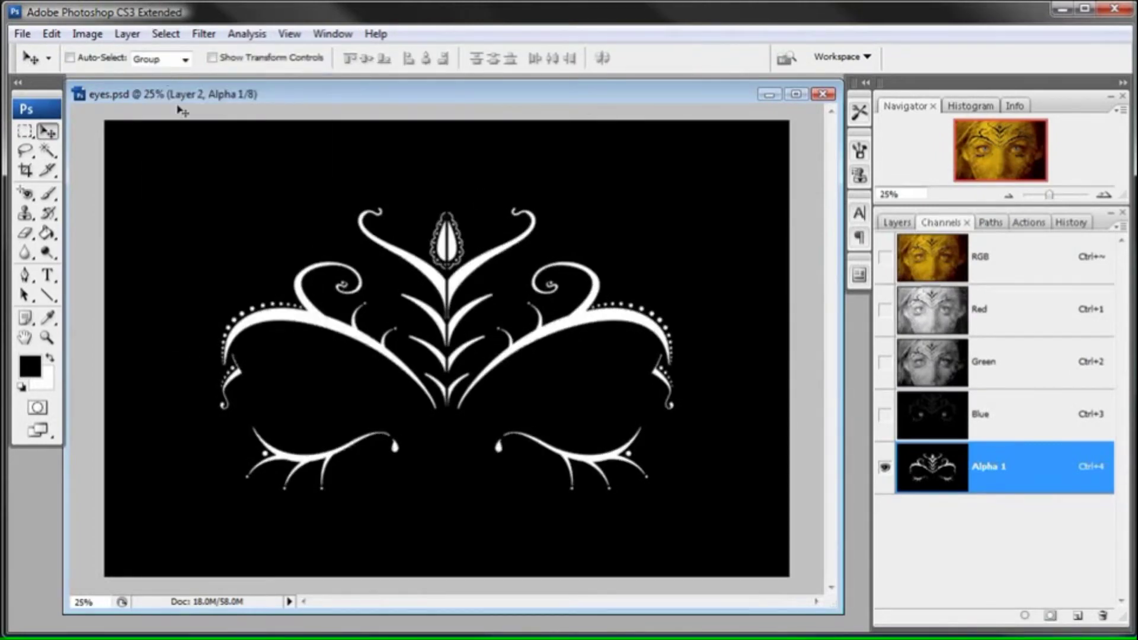
Duplicate the Alpha 1 channel and apply a Gaussian Blur with a 4.5-pixel radius to the duplicate
left_click(963, 474, "ctrl")
left_click_drag(964, 474, 1078, 620)
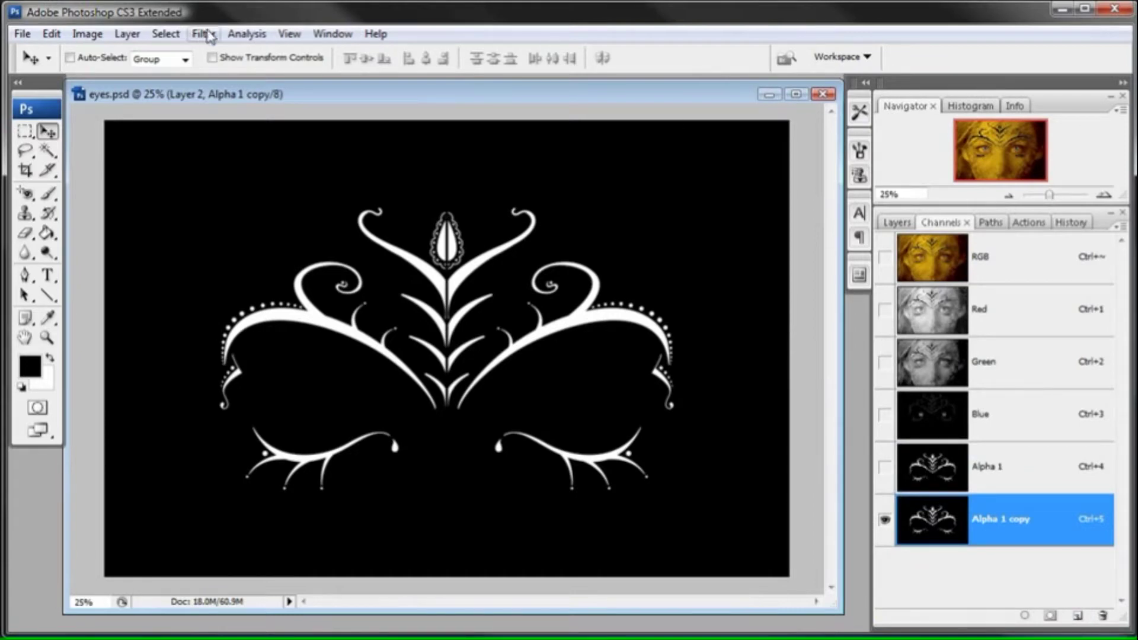
left_click(203, 34)
mouse_move(217, 212)
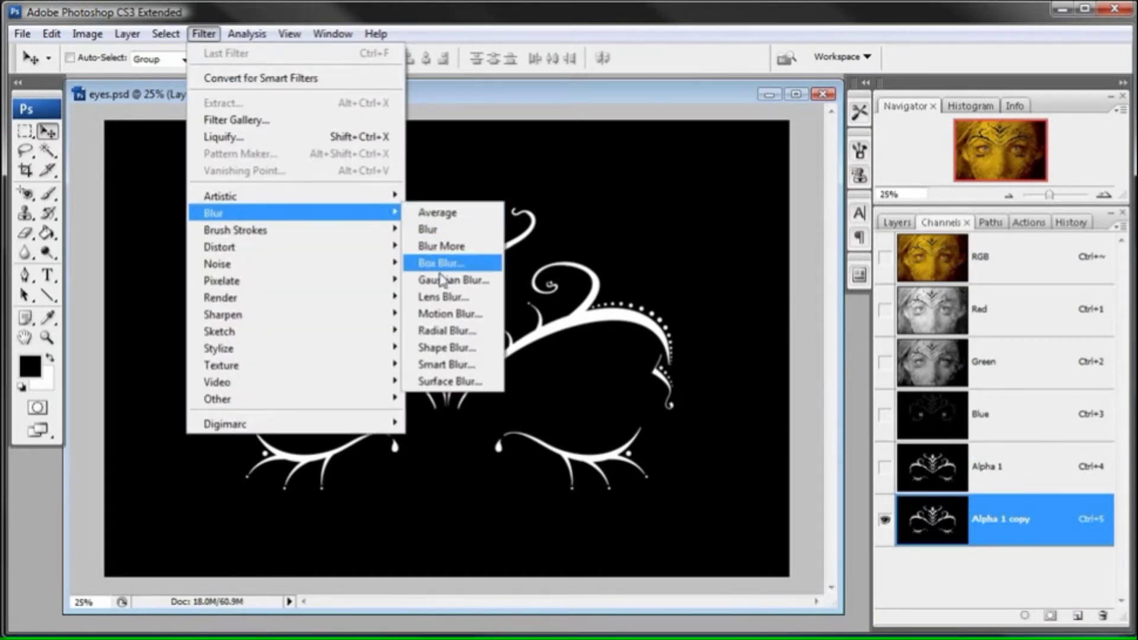
left_click(453, 279)
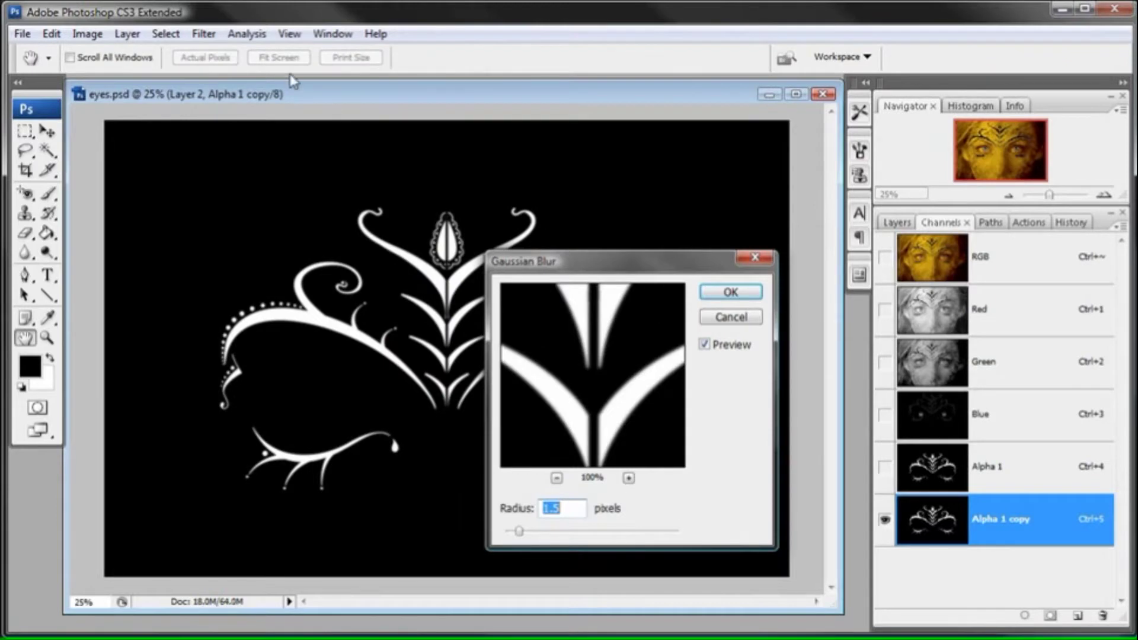
left_click(289, 33)
left_click(305, 148)
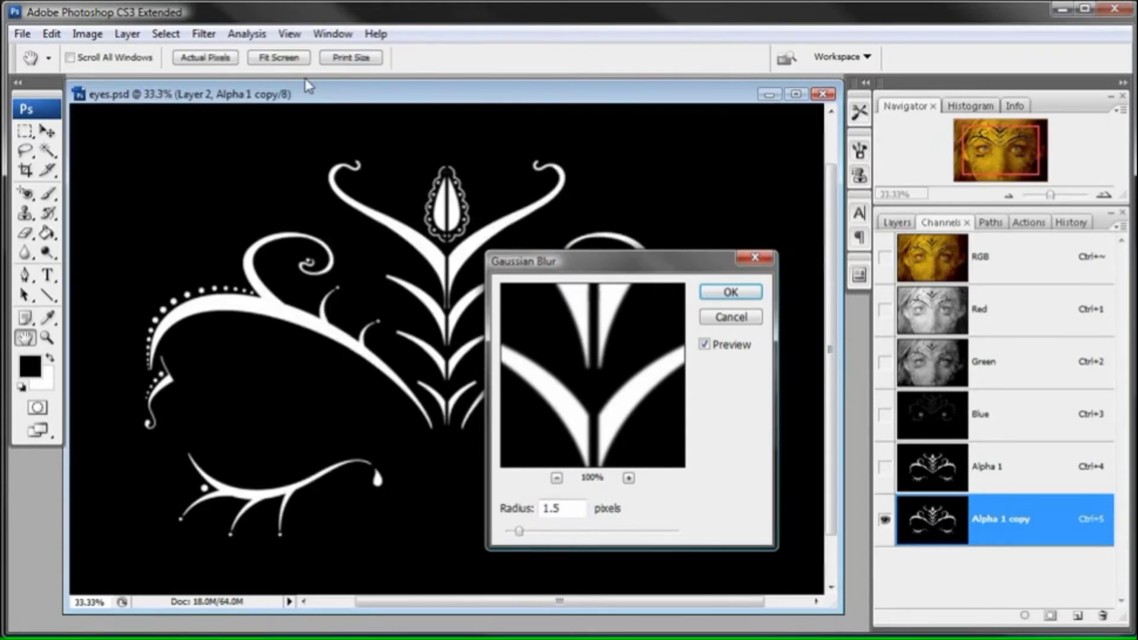
left_click(289, 34)
left_click(305, 148)
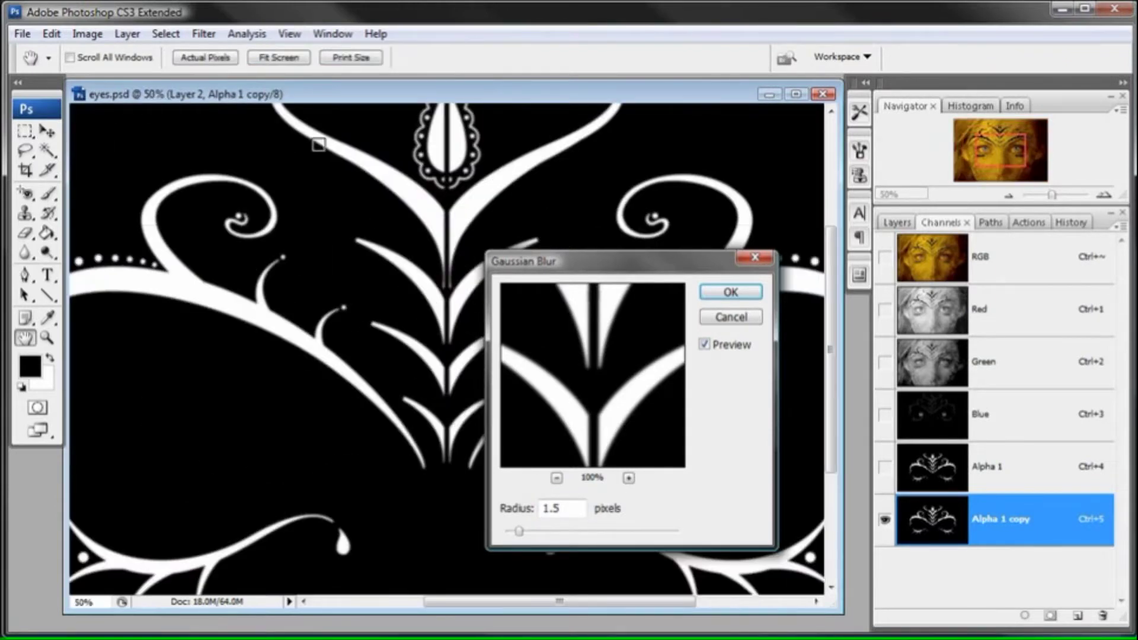
left_click_drag(518, 531, 540, 531)
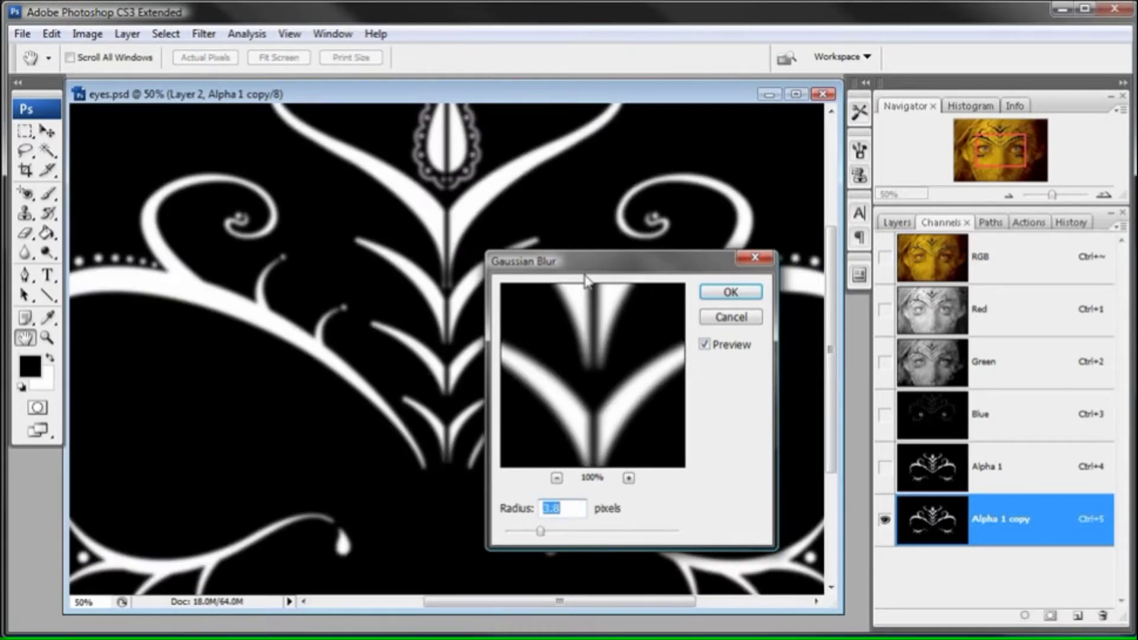
left_click_drag(595, 268, 960, 247)
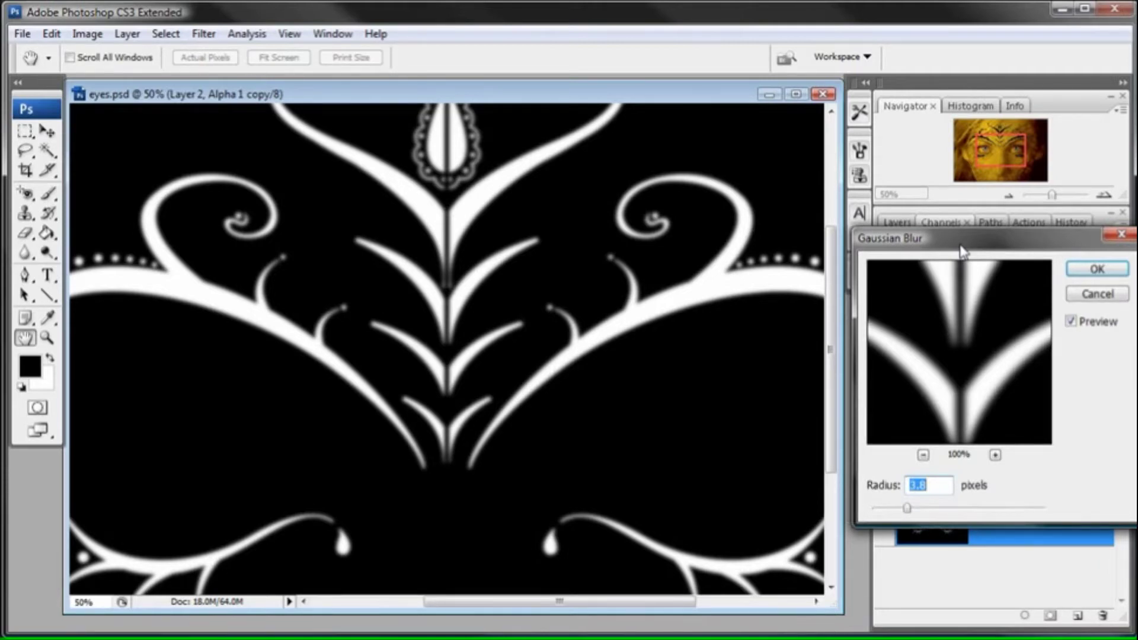
mouse_move(911, 508)
left_mouse_down()
mouse_move(930, 508)
mouse_move(916, 512)
left_mouse_up()
left_click(1107, 269)
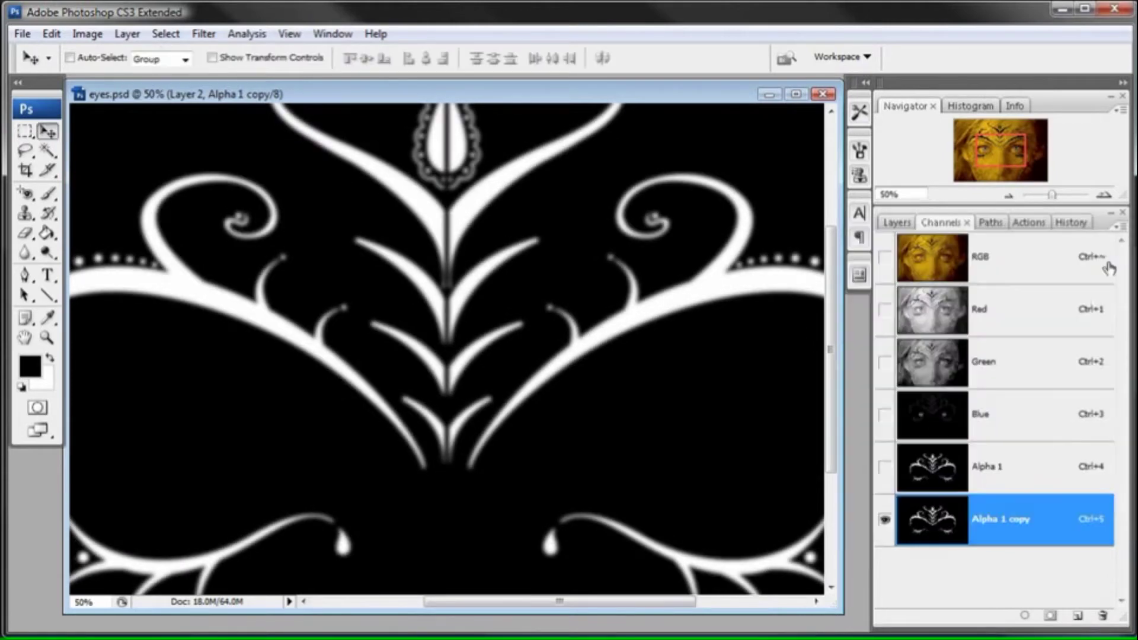
Apply Levels to the Alpha 1 copy channel with input levels 48, 1.10 and 81 to sharpen and thicken the blurred ornament
left_click(87, 34)
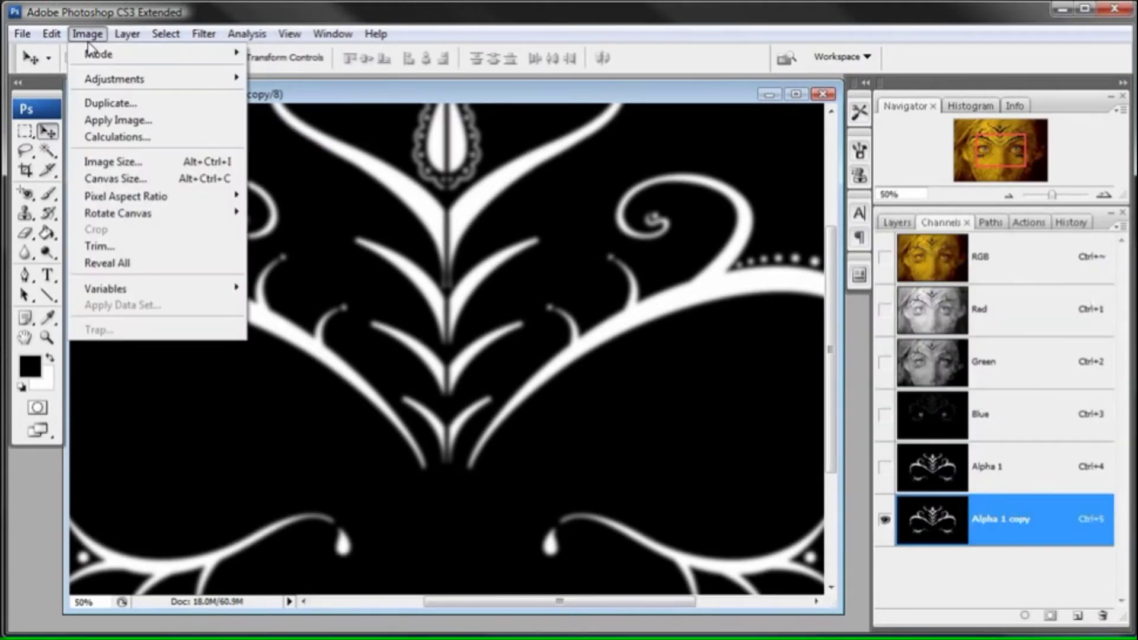
mouse_move(94, 83)
left_click(266, 79)
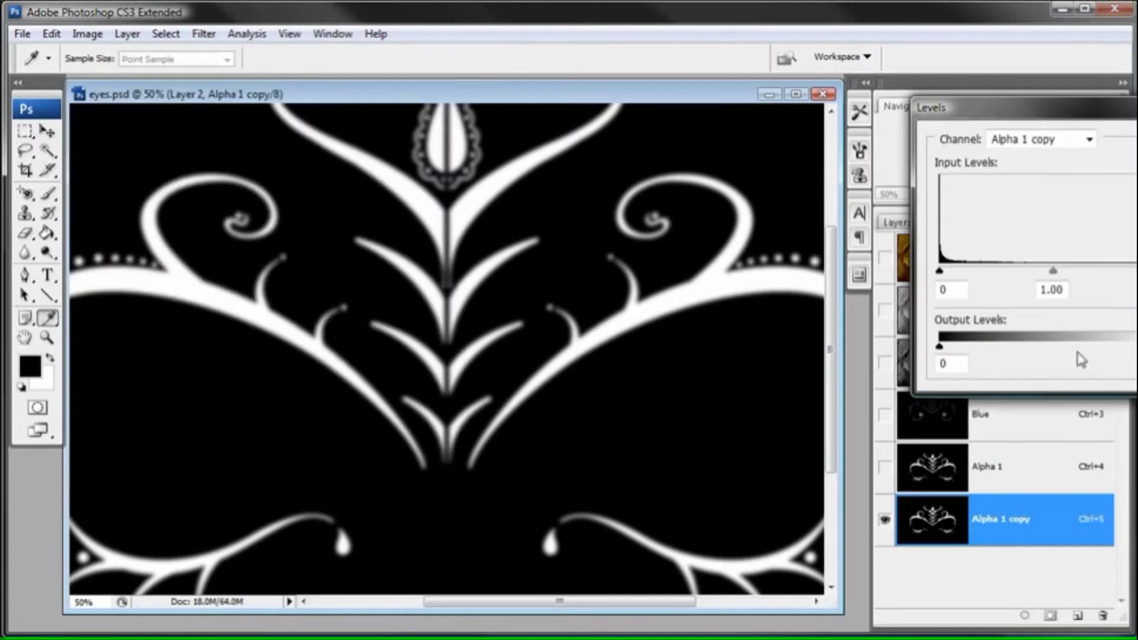
left_click_drag(1128, 271, 1066, 272)
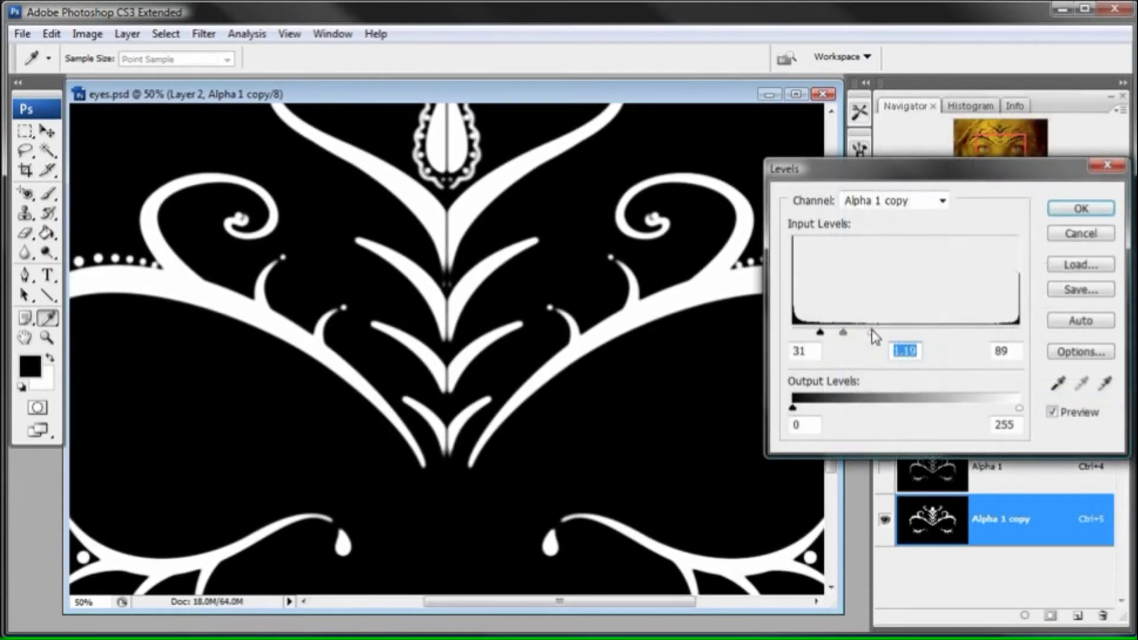
left_click_drag(871, 331, 875, 332)
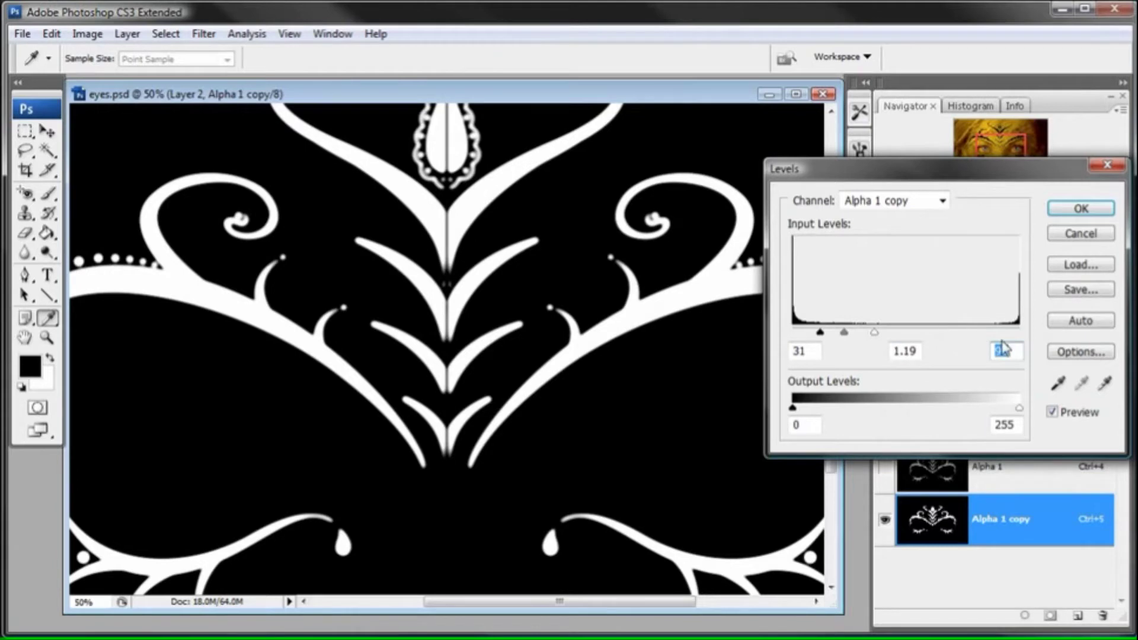
left_click(1052, 412)
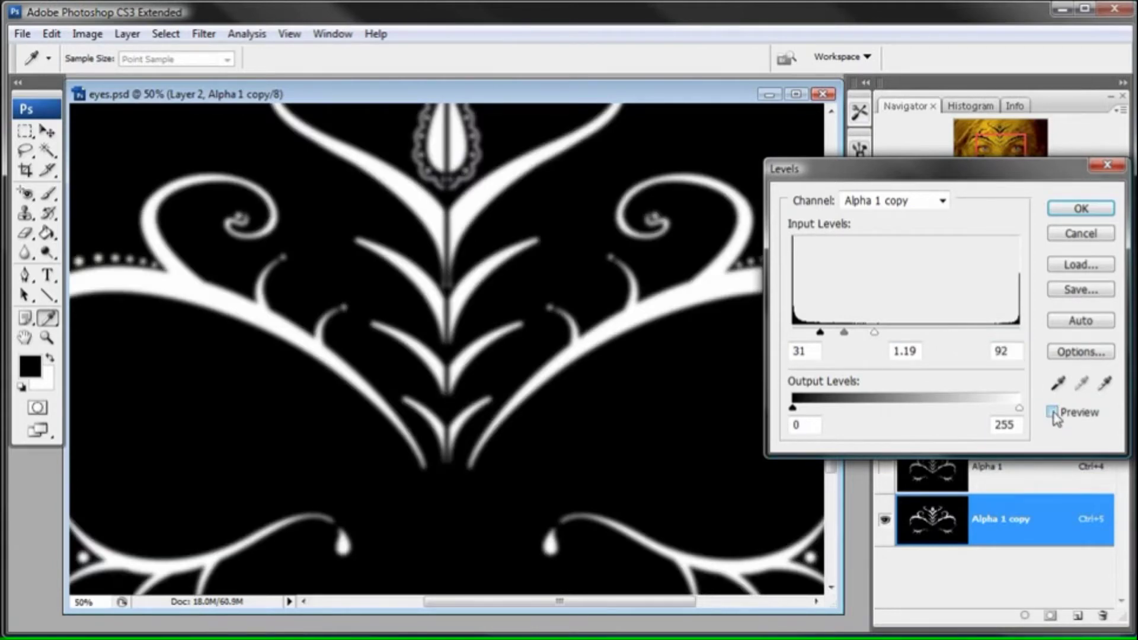
left_click(1051, 412)
left_click_drag(876, 333, 859, 340)
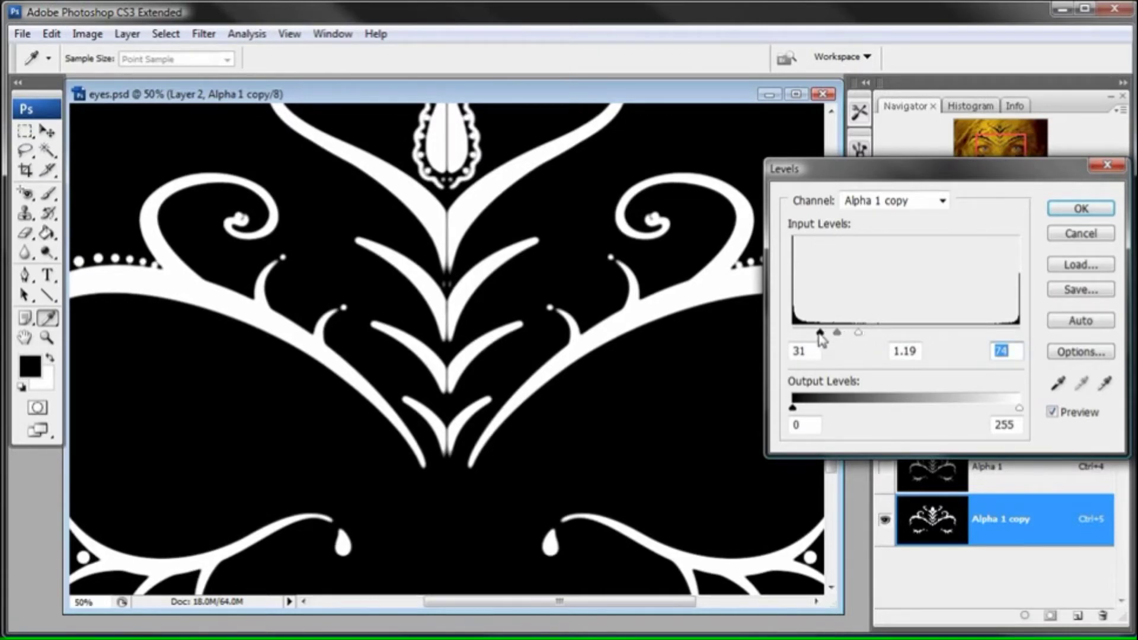
left_click_drag(822, 339, 835, 339)
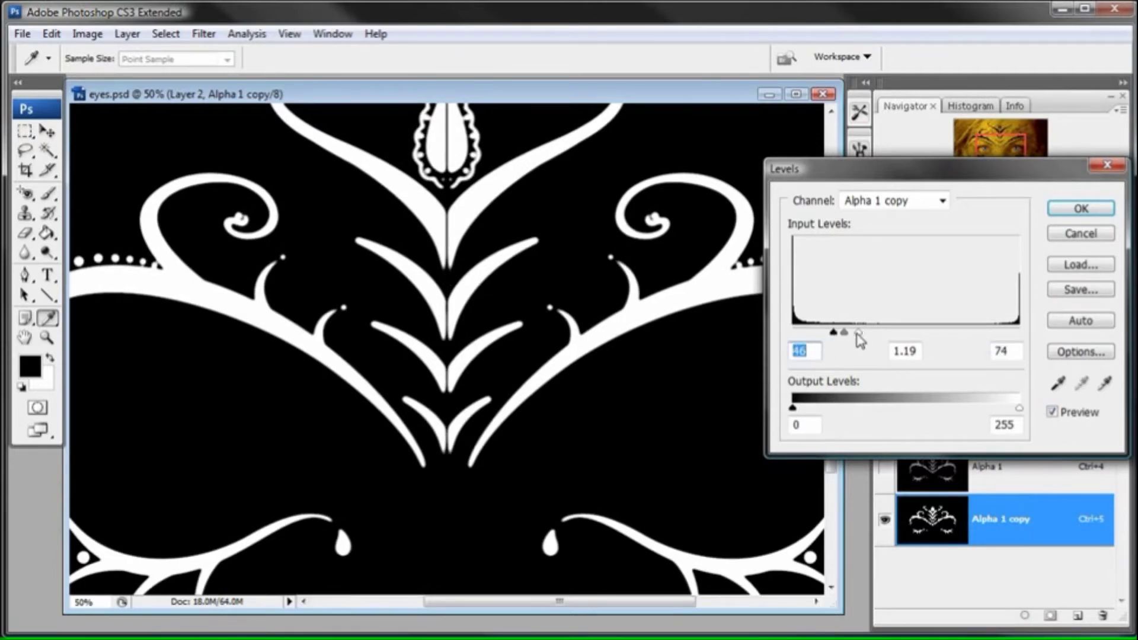
left_click_drag(859, 339, 853, 341)
left_click_drag(851, 337, 860, 337)
left_click(859, 335)
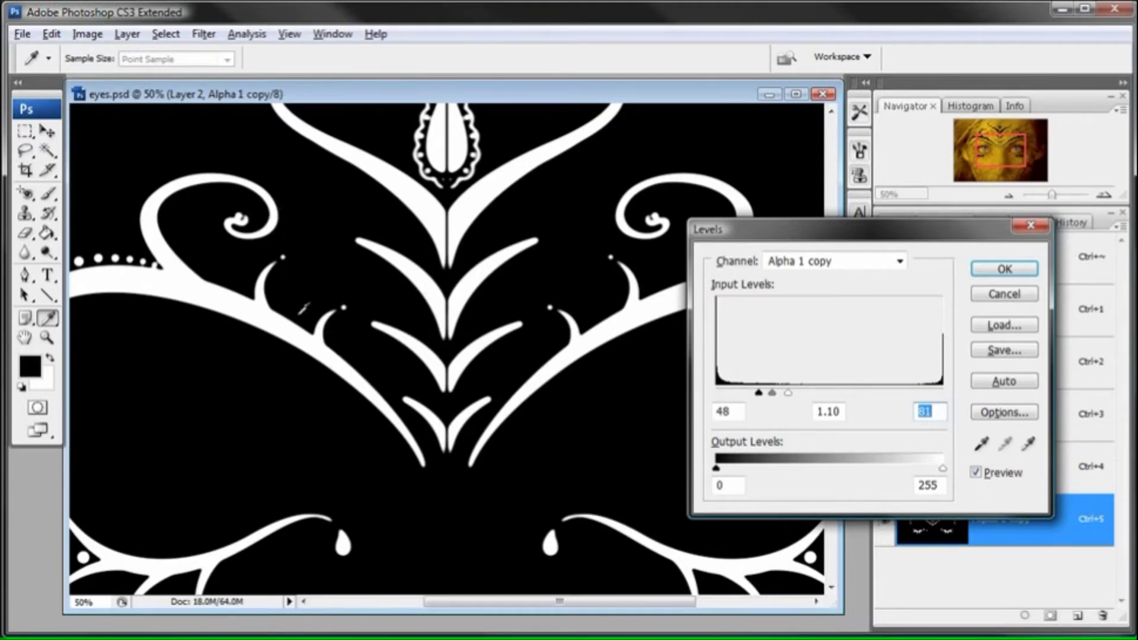
left_click(1007, 269)
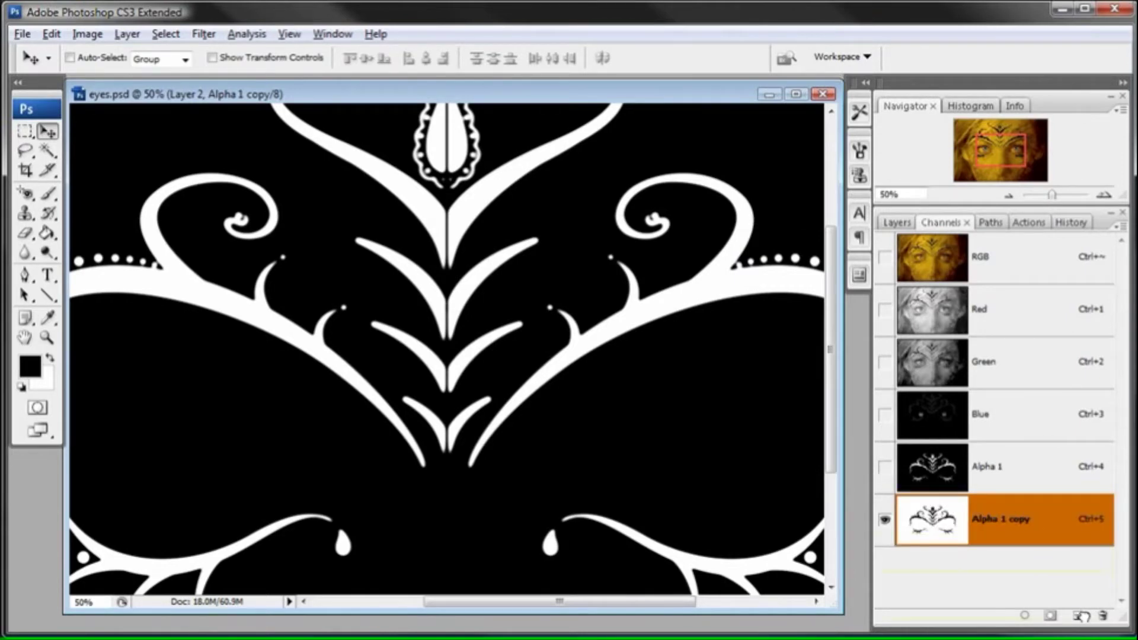
Duplicate the Alpha 1 copy channel and soften the new duplicate with a stronger Gaussian Blur than the one used before
left_click_drag(1080, 617, 1081, 617)
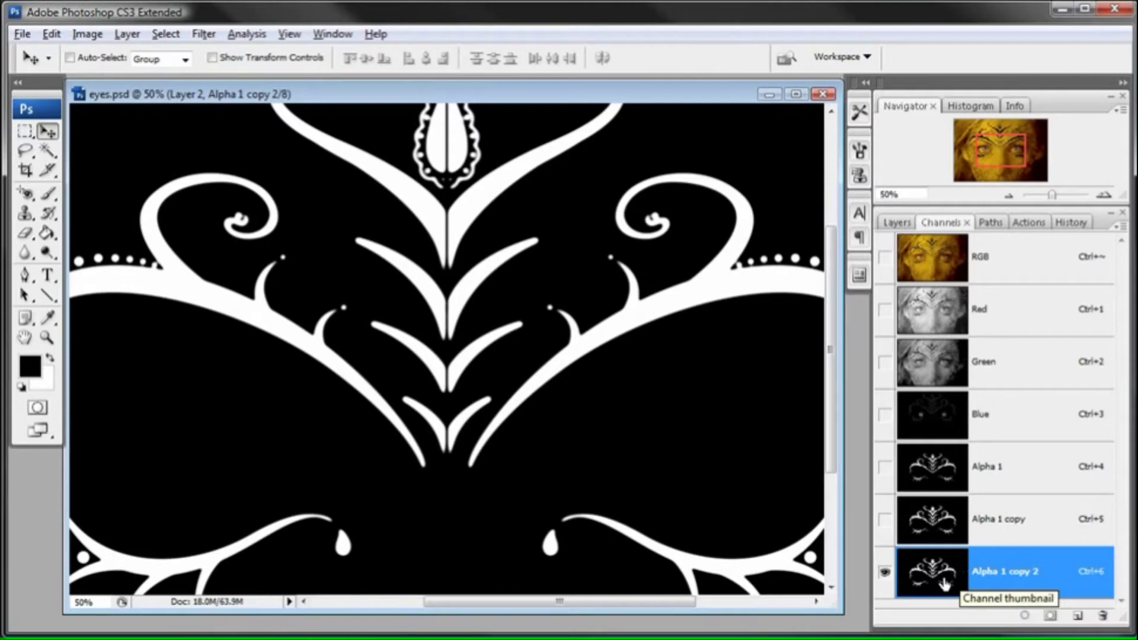
left_click(203, 34)
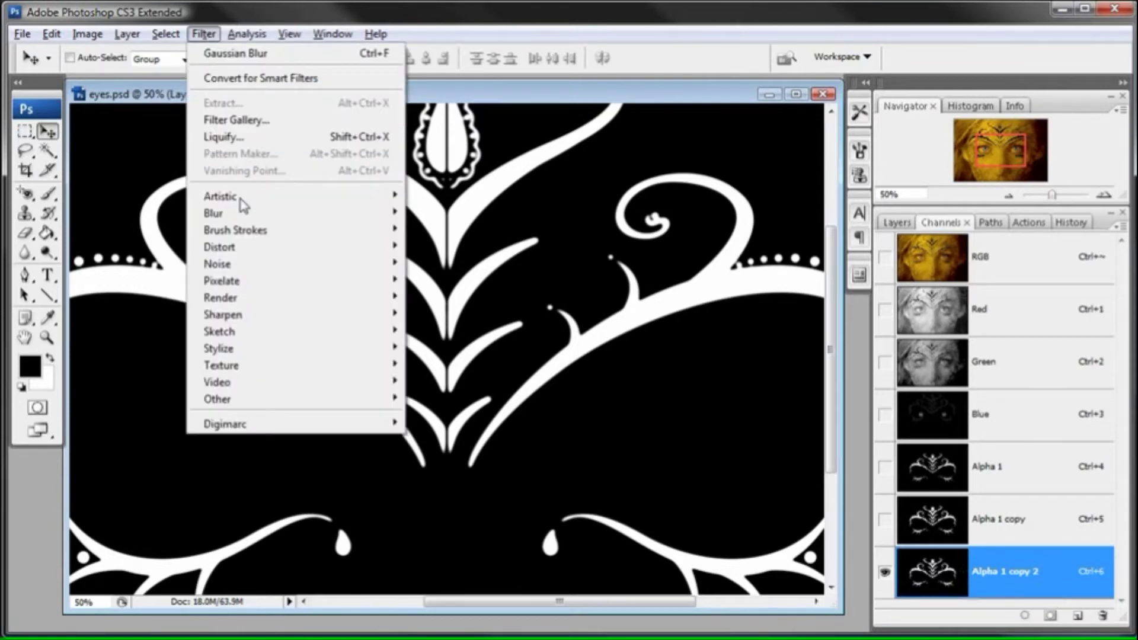
mouse_move(243, 215)
left_click(451, 280)
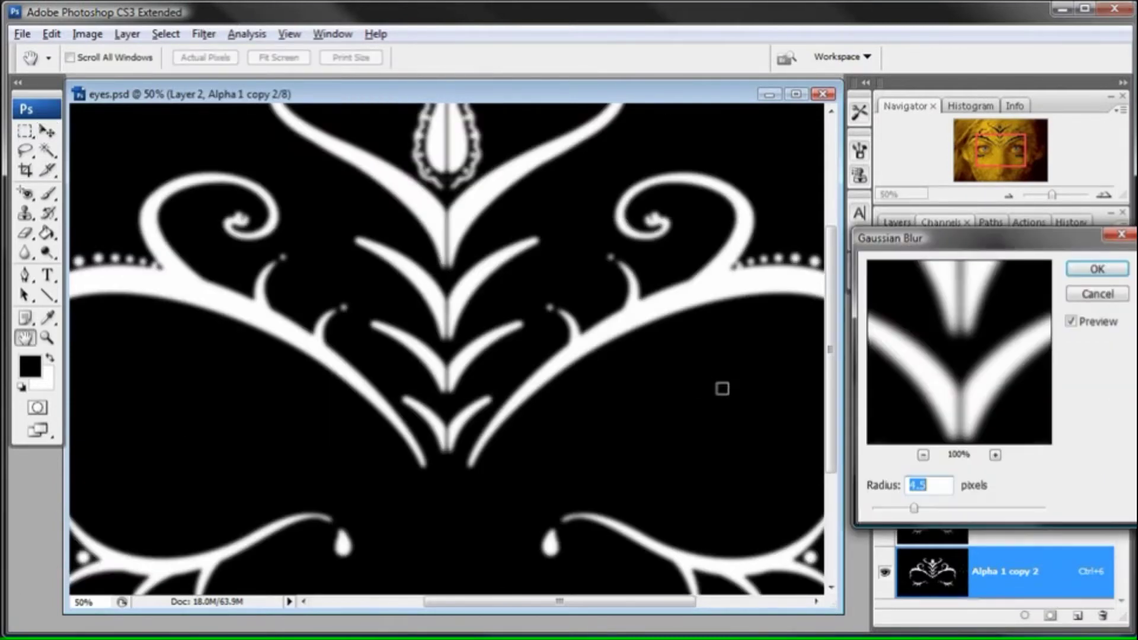
mouse_move(936, 511)
left_mouse_down()
mouse_move(952, 513)
mouse_move(937, 513)
left_mouse_up()
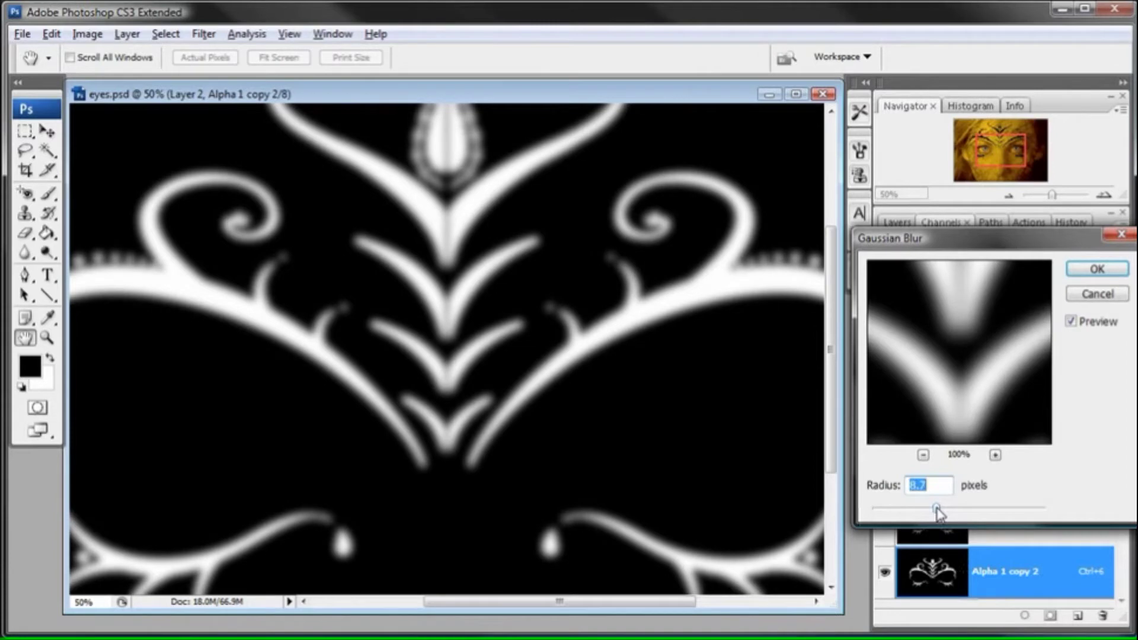
left_click_drag(935, 511, 919, 511)
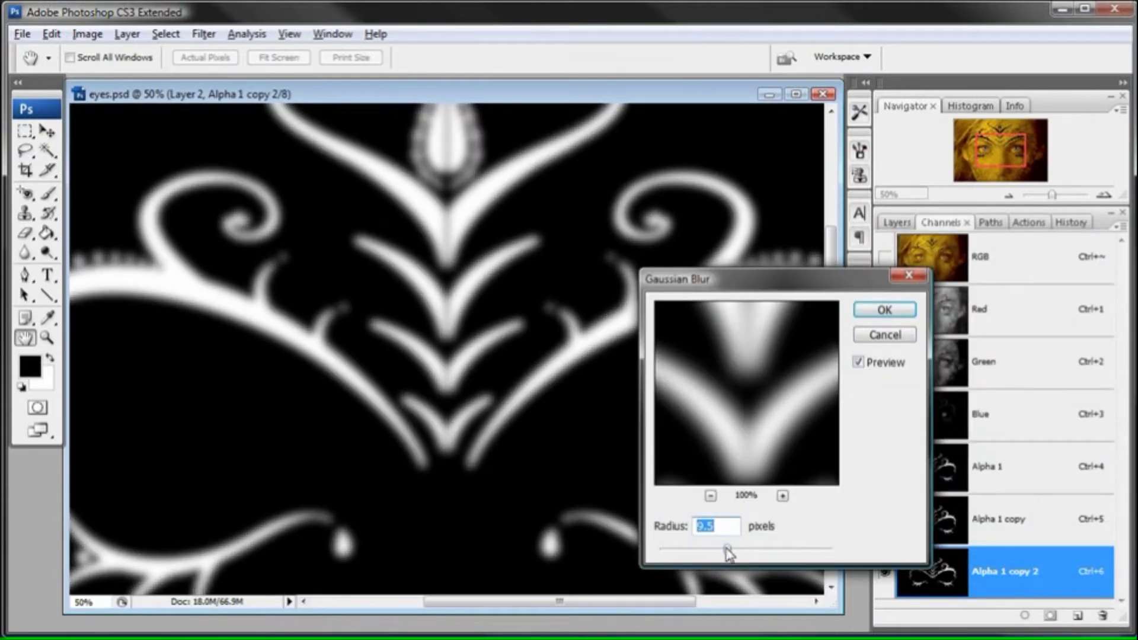
left_click_drag(728, 554, 722, 553)
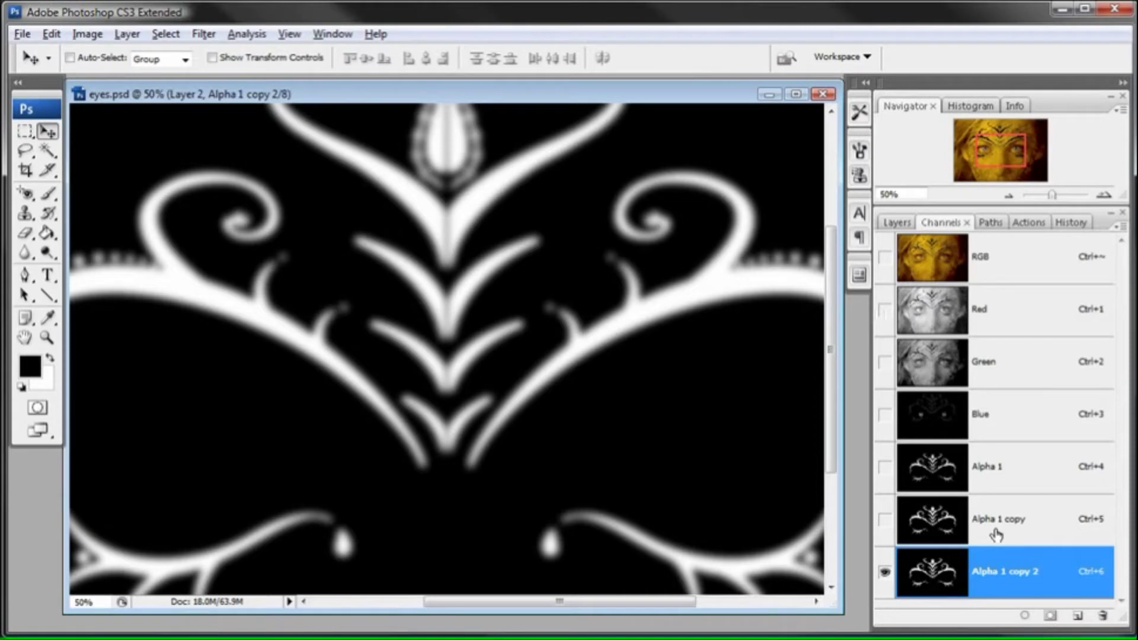
Fill the area outside the Alpha 1 copy ornament with Black in the Alpha 1 copy 2 channel at 100% opacity, and deselect it
left_click(934, 521, "ctrl")
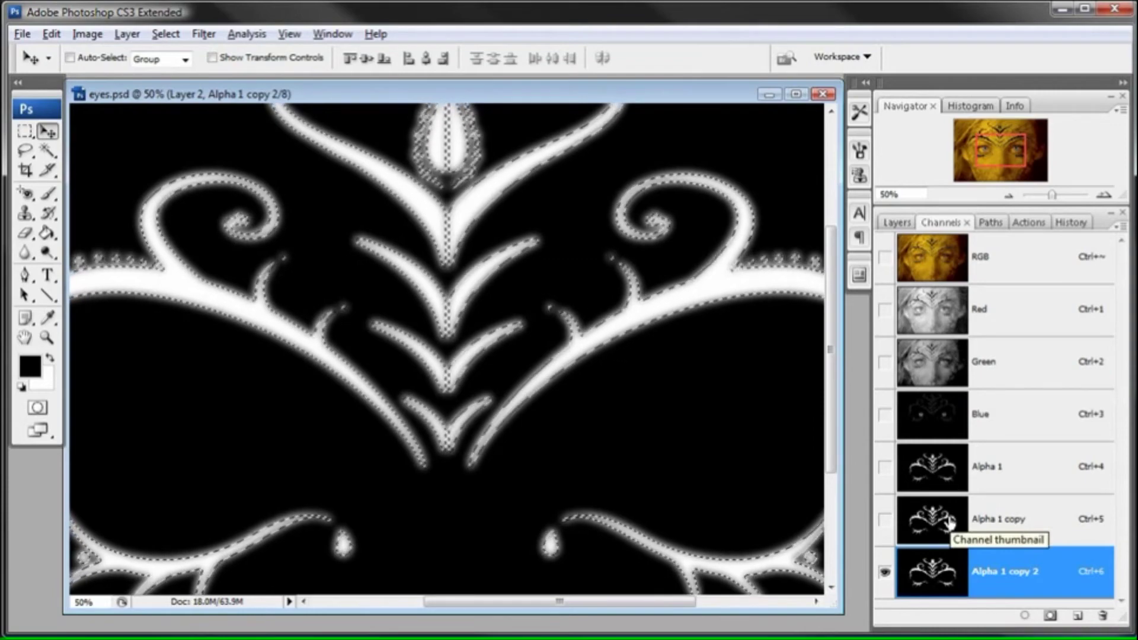
left_click(52, 34)
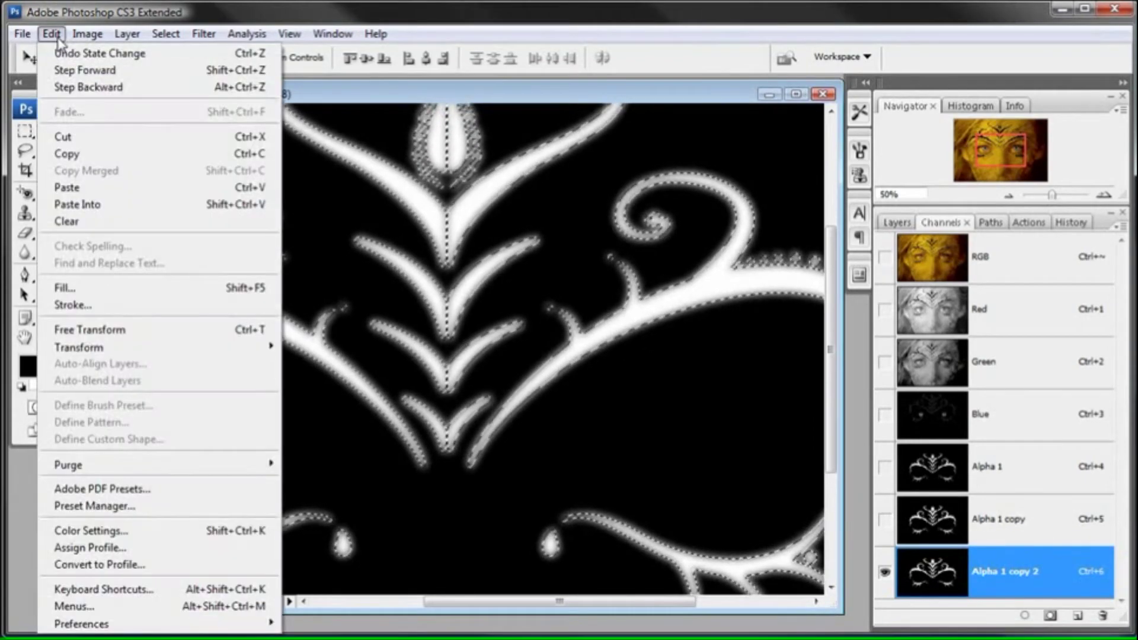
left_click(64, 287)
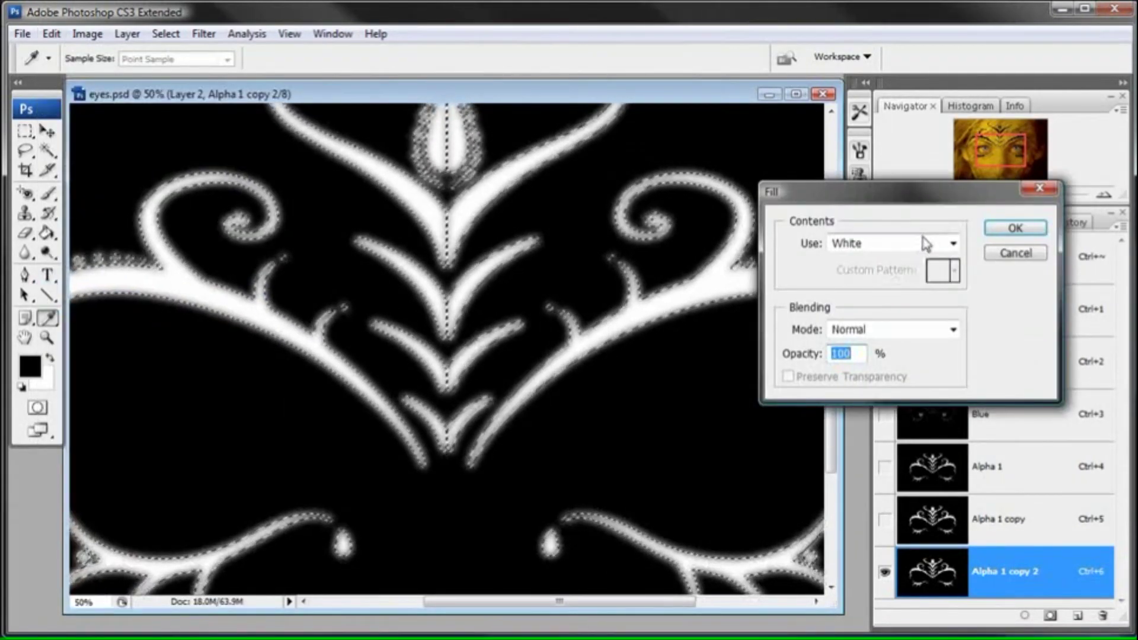
left_click(952, 243)
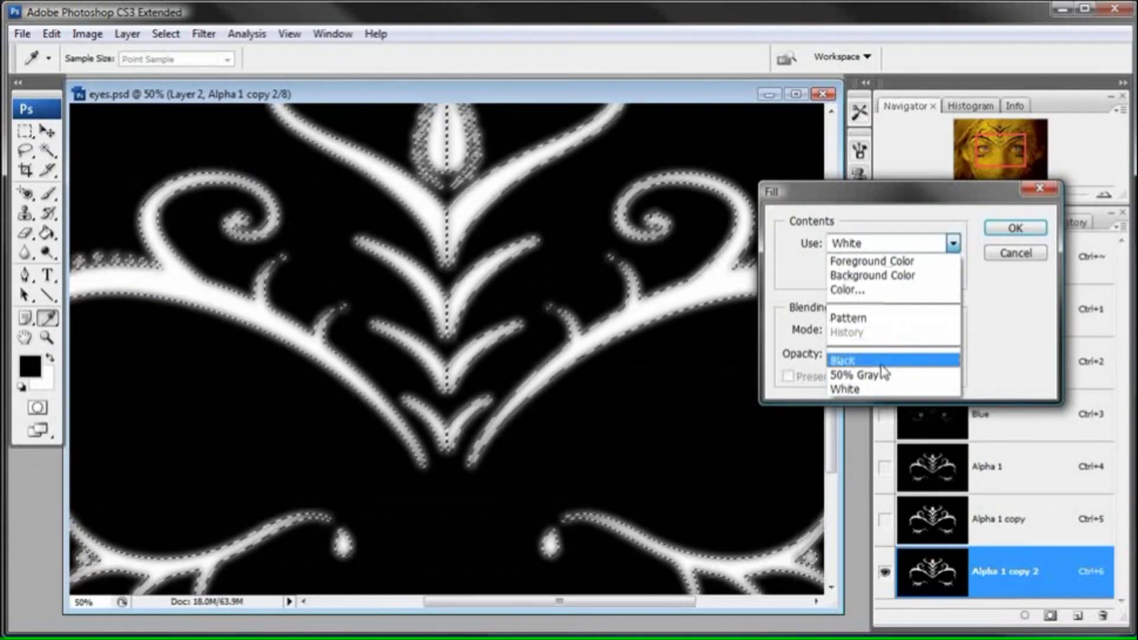
left_click(882, 364)
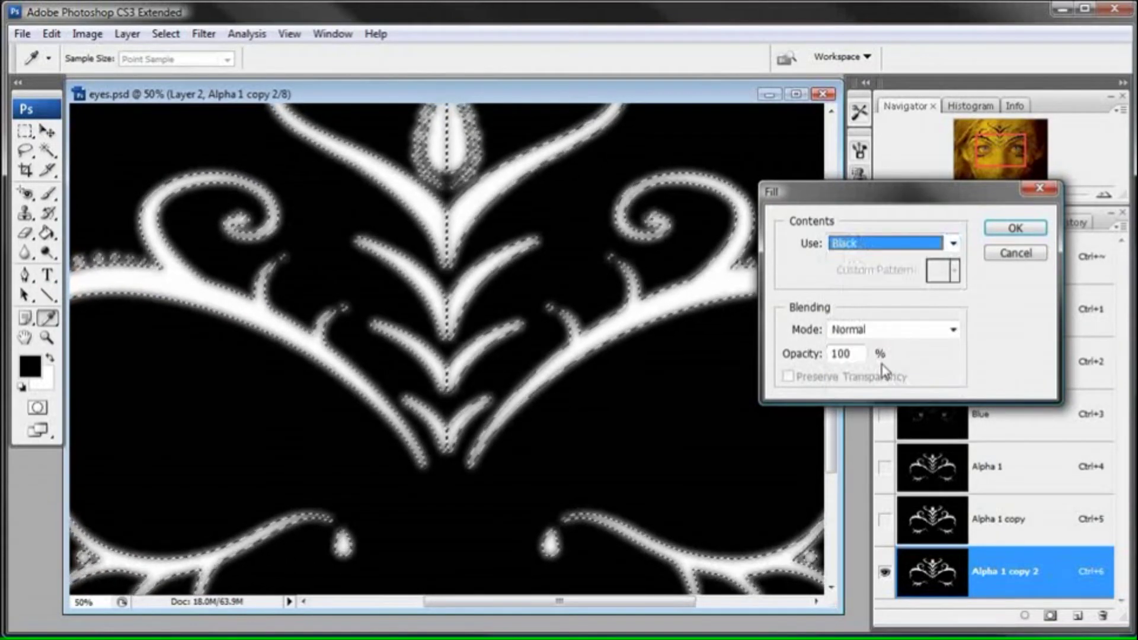
left_click(1015, 229)
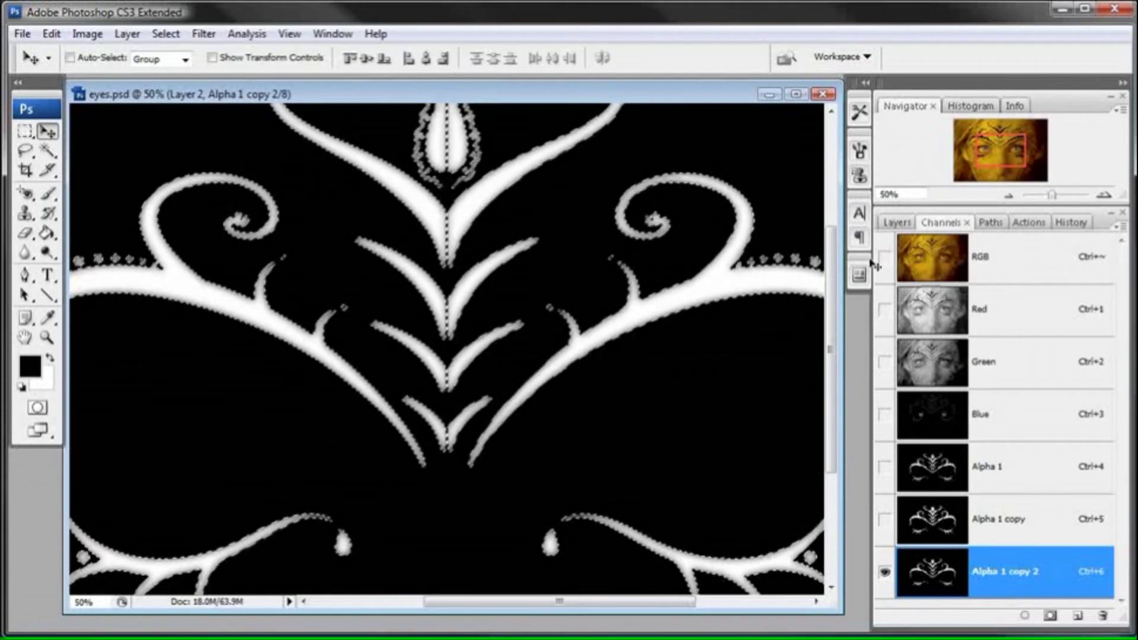
left_click(166, 33)
left_click(173, 66)
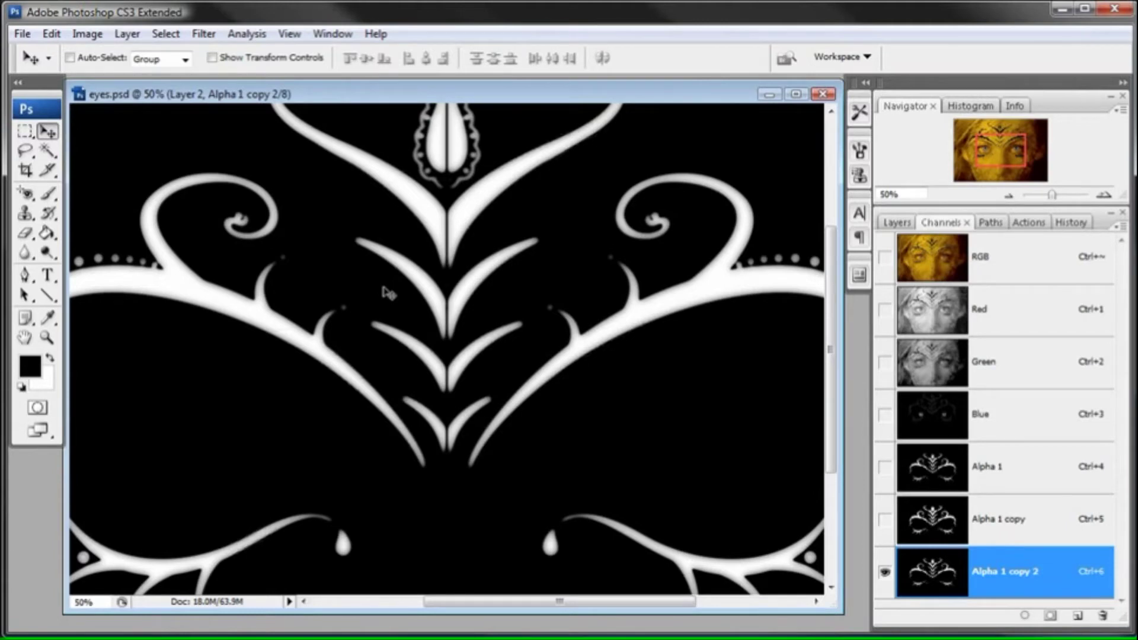
Return to the RGB composite to hide Layer 2 and add a new empty layer above it
left_click(1010, 267)
left_click(897, 223)
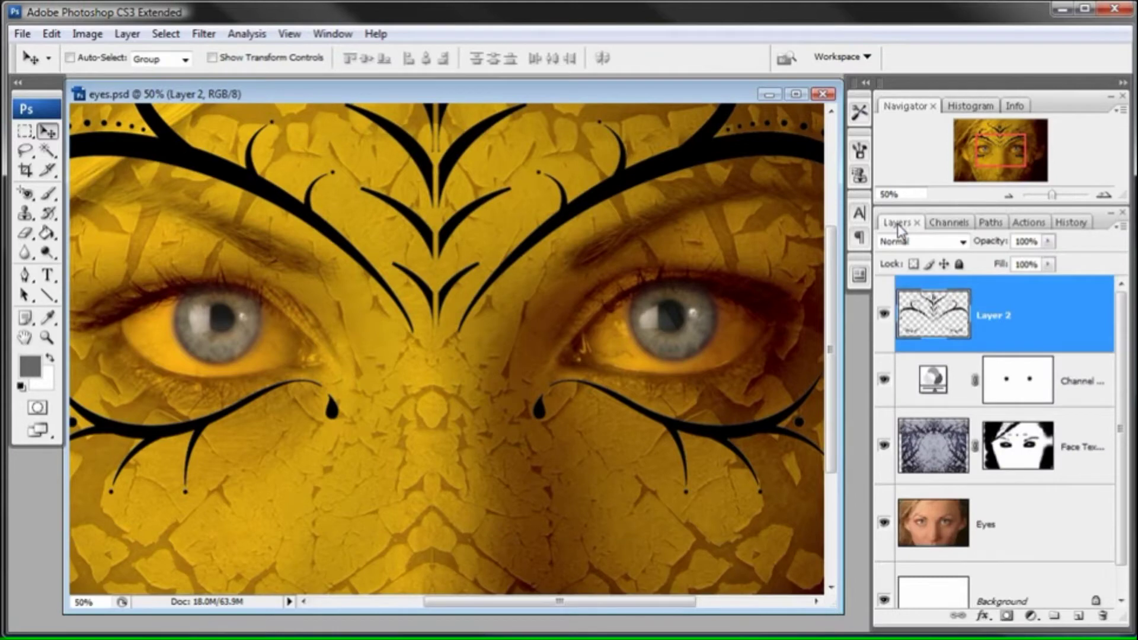
left_click(884, 315)
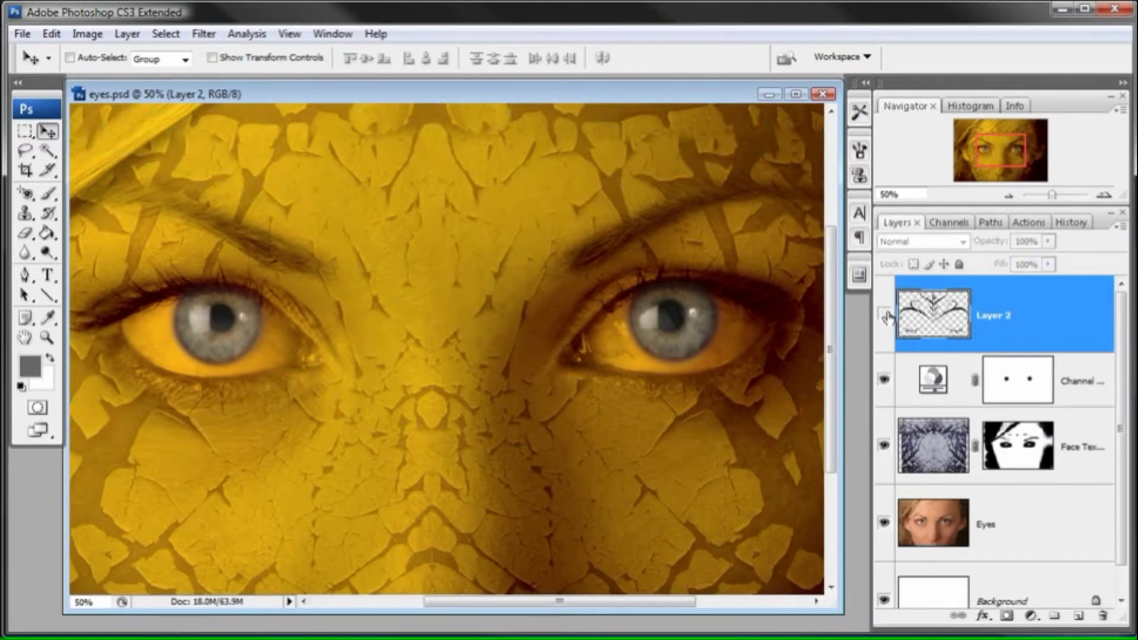
left_click(1076, 617)
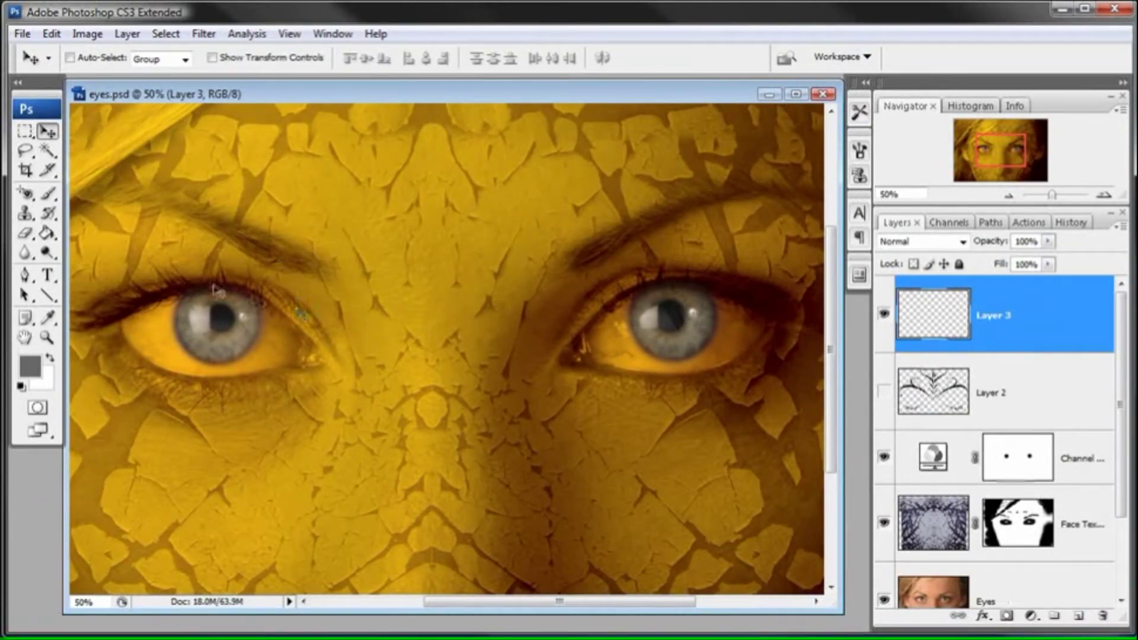
Set the foreground color to gray 999999 and fill the new layer with it
left_click(32, 370)
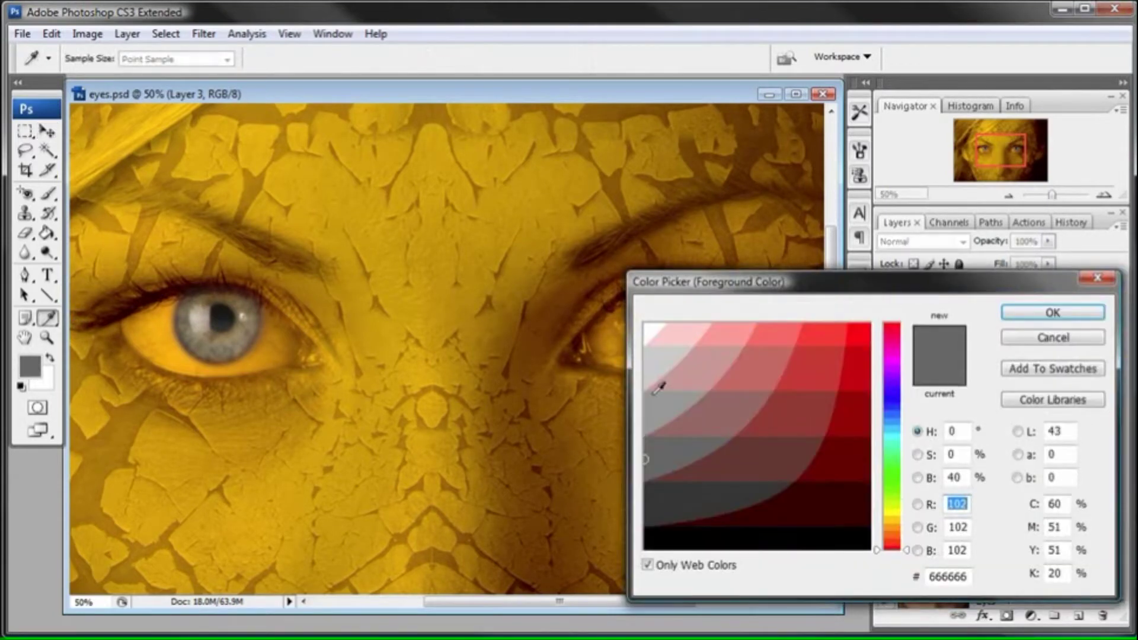
type("153")
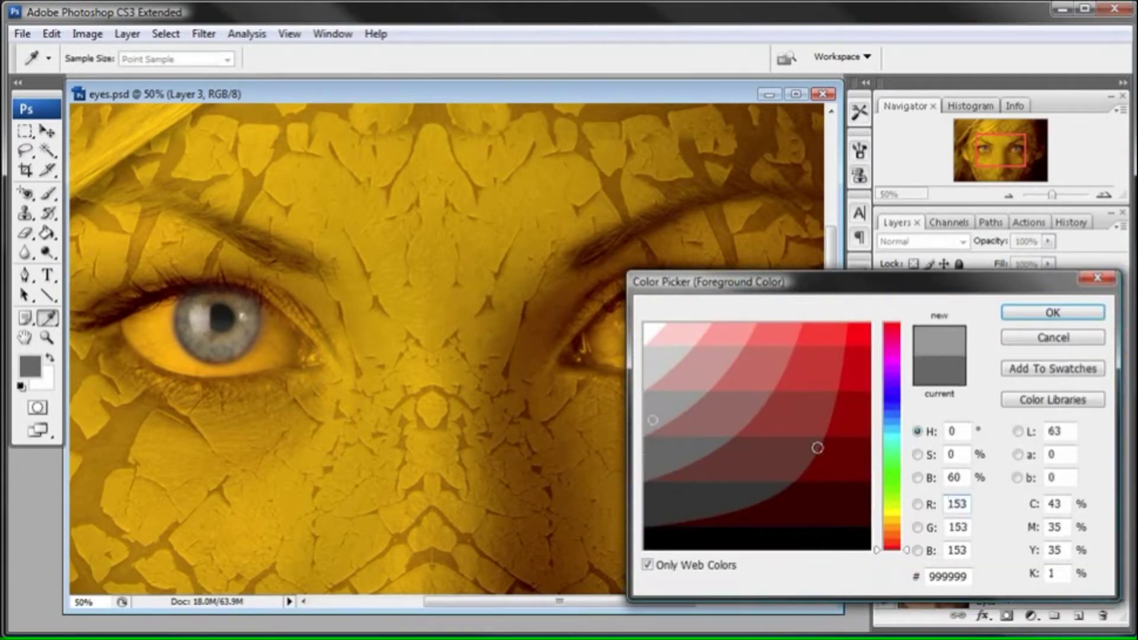
left_click(1067, 312)
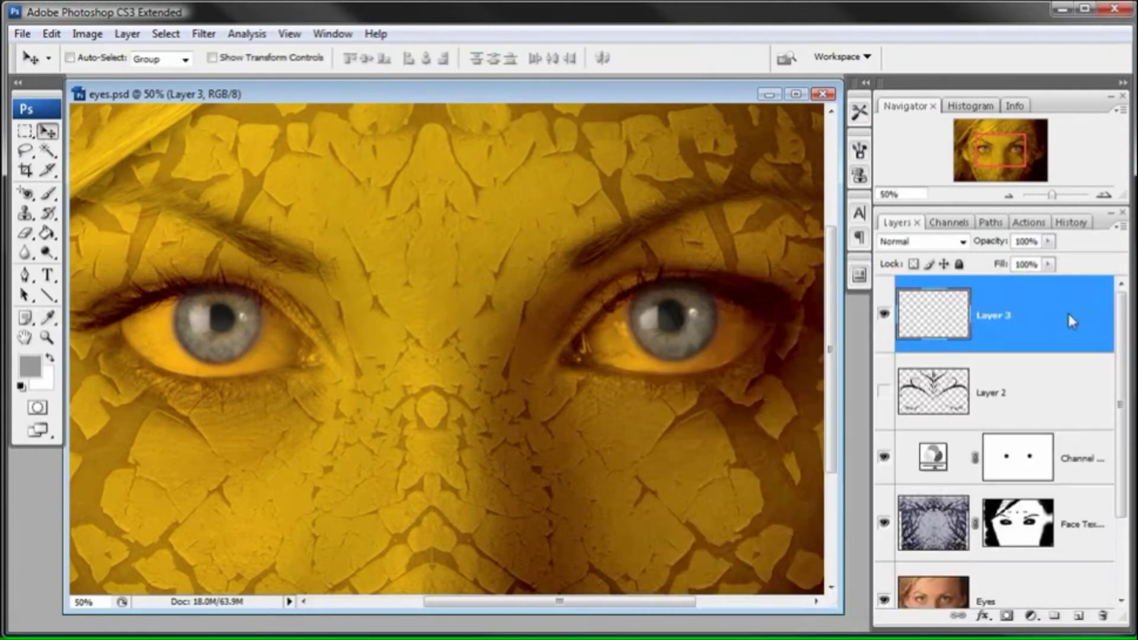
left_click(47, 235)
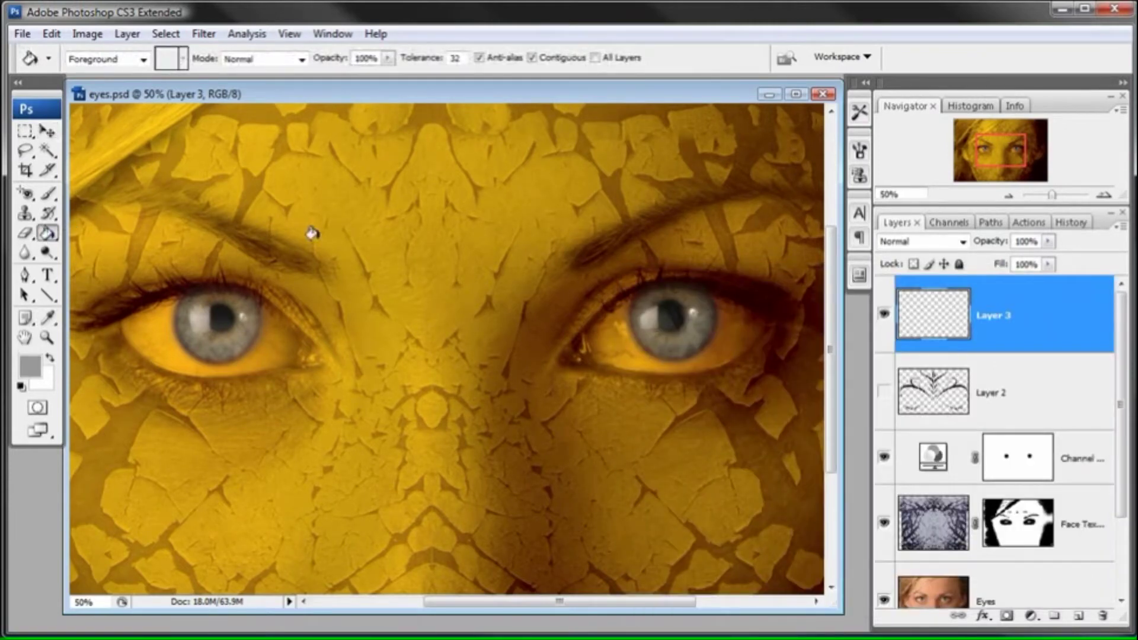
left_click(346, 236)
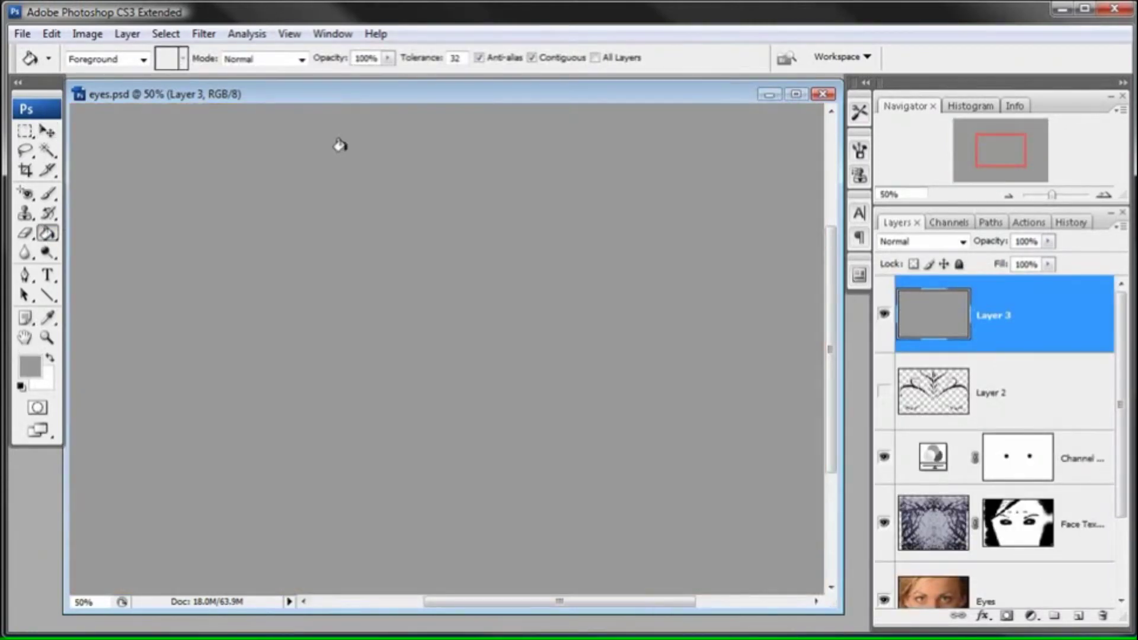
Start Lighting Effects on the gray layer with an Omni light at intensity 17, using Alpha 1 copy 2 as the texture channel
key("v")
key("ctrl+minus")
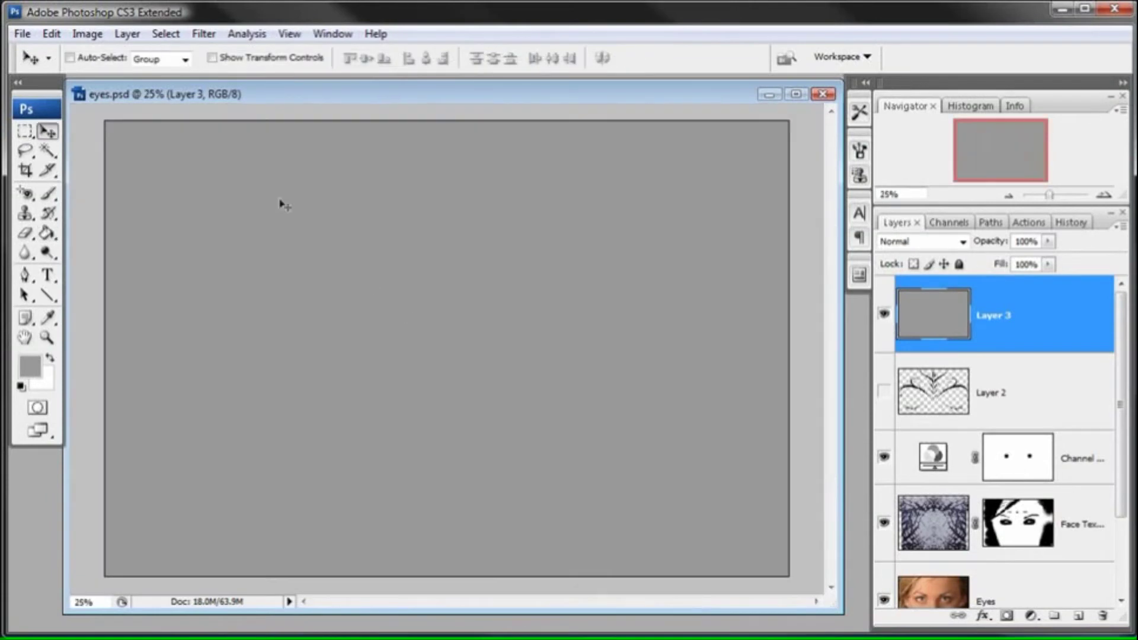
left_click(200, 36)
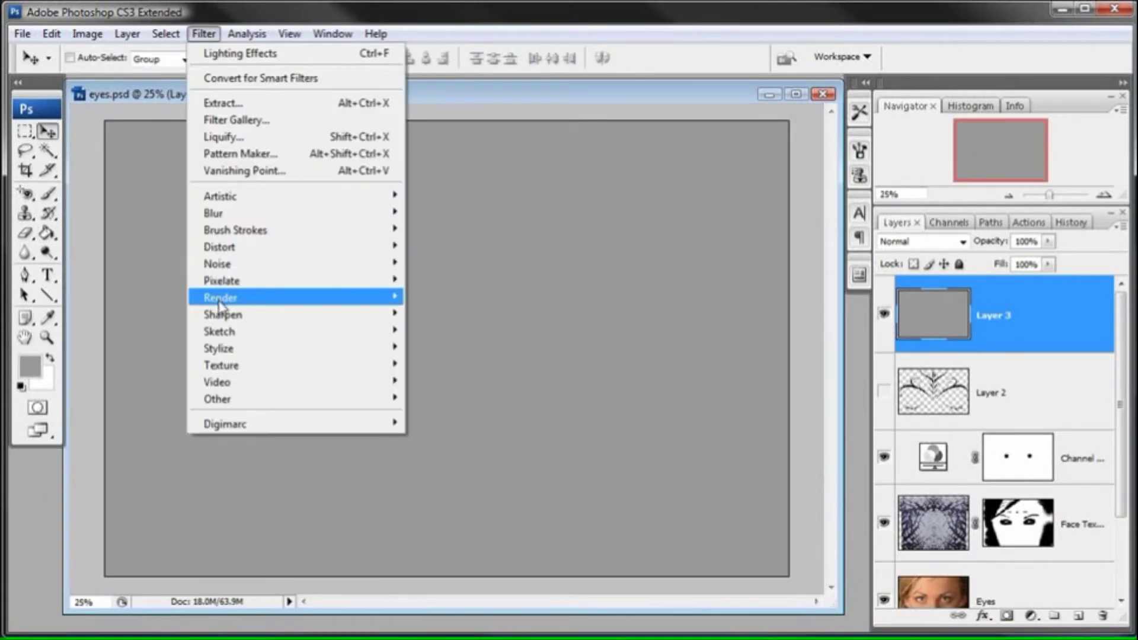
mouse_move(350, 297)
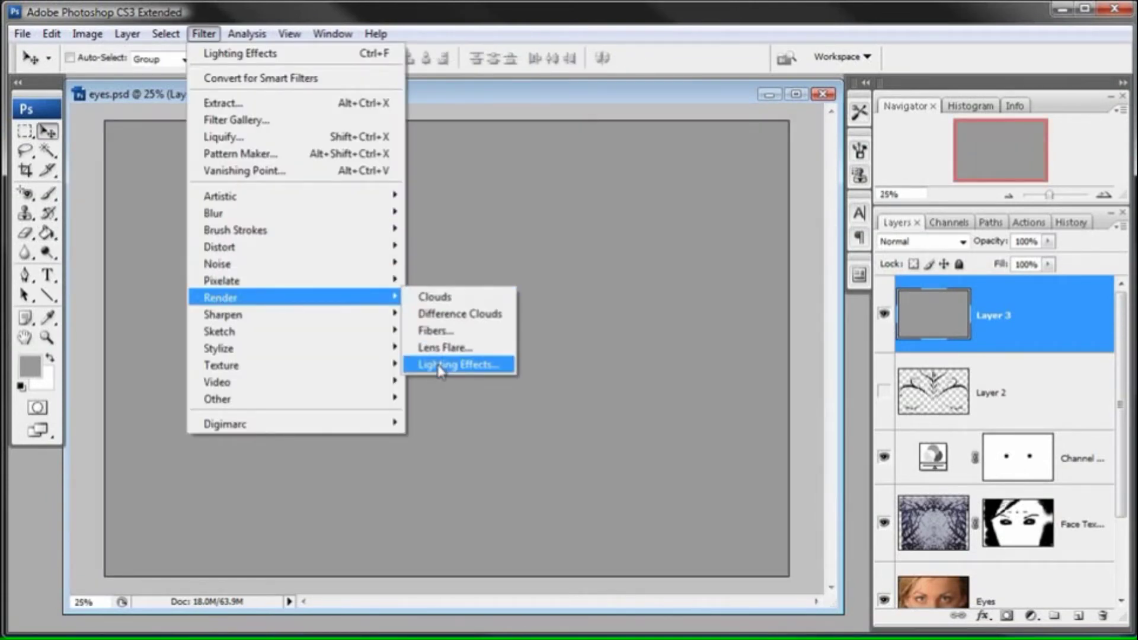
left_click(468, 365)
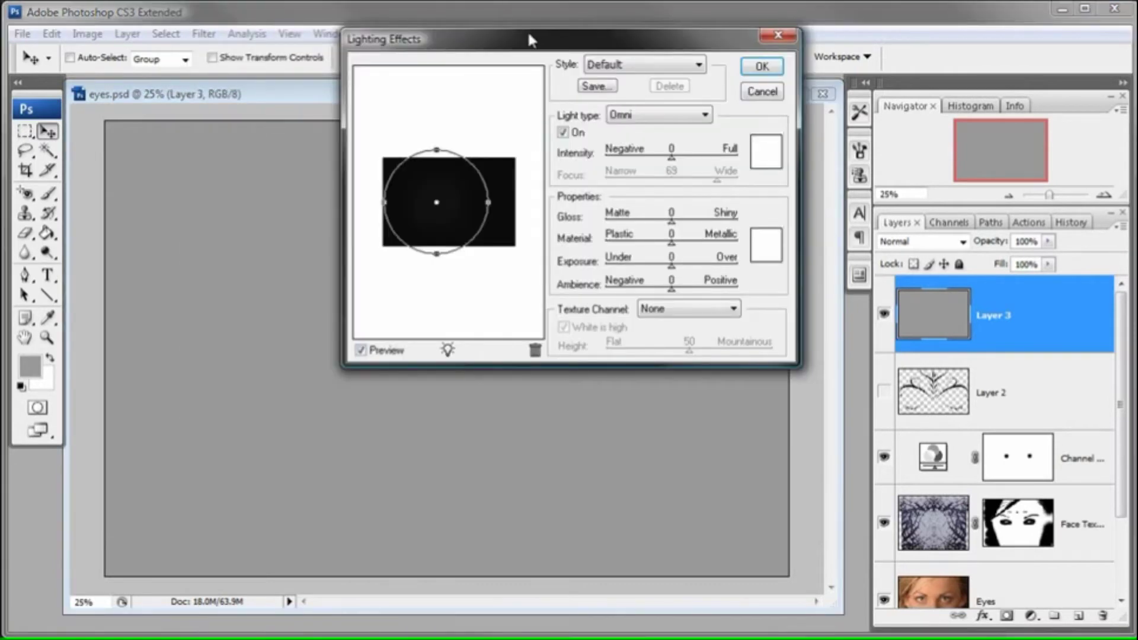
left_click_drag(529, 34, 550, 145)
left_click(571, 231)
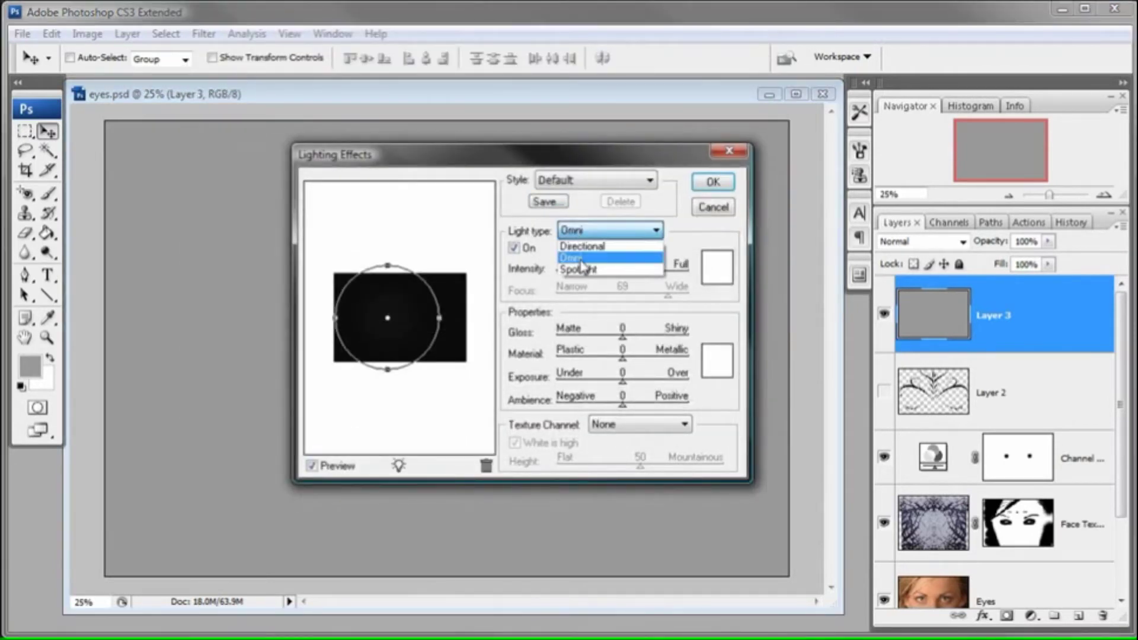
left_click(583, 212)
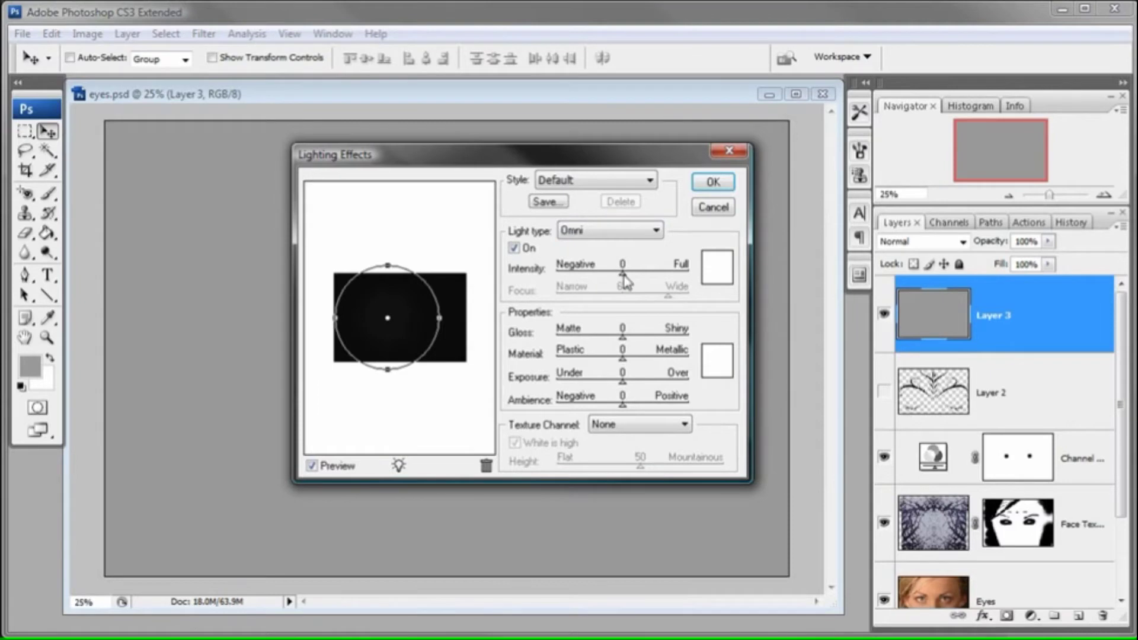
left_click_drag(625, 277, 635, 277)
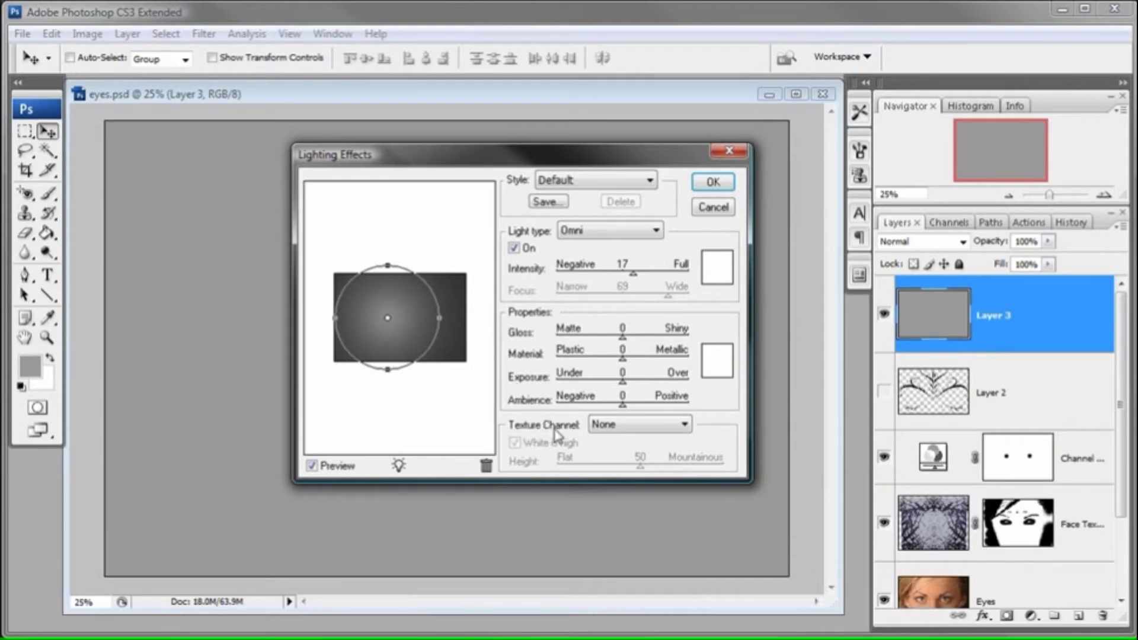
left_click(648, 426)
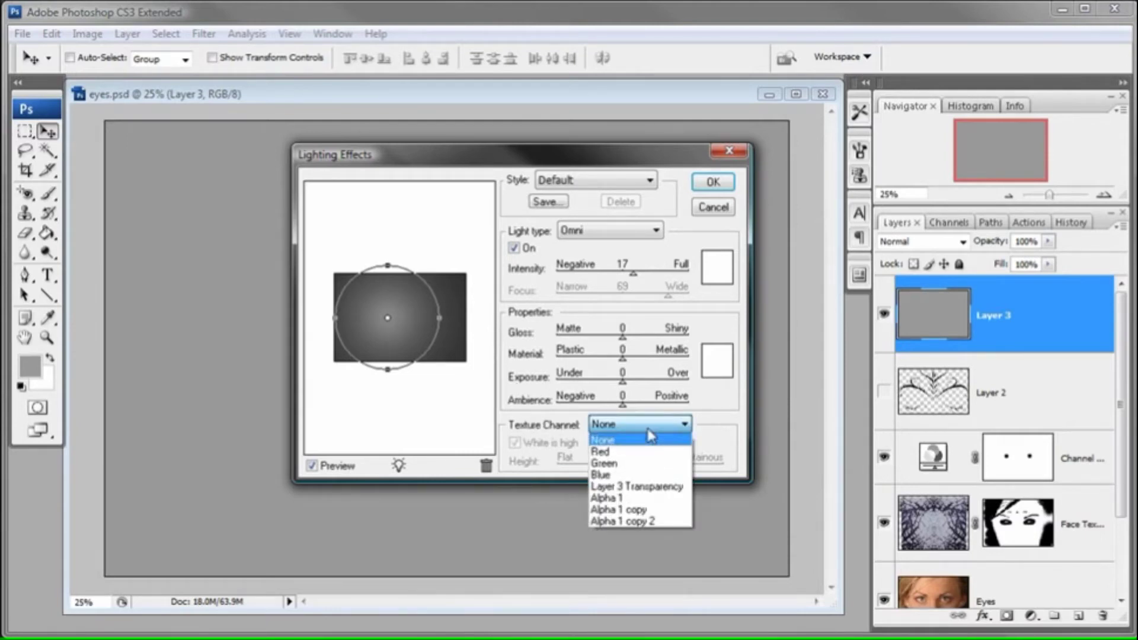
left_click(648, 527)
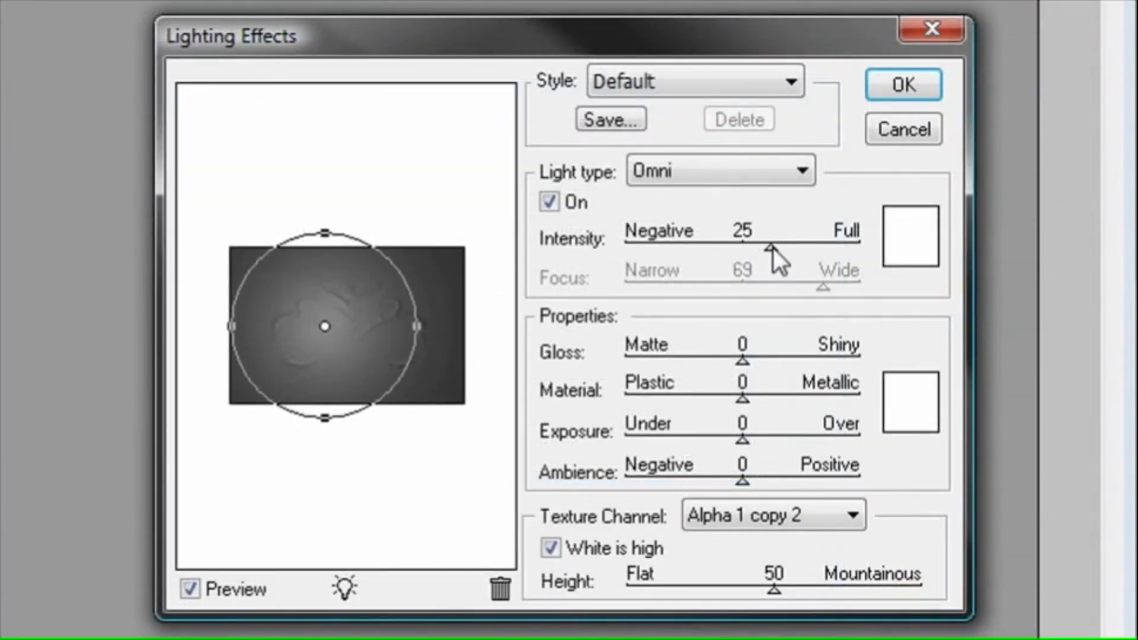
Set the Omni light's intensity to 29 and position its center slightly left of the ornament's center
left_click_drag(773, 248, 779, 247)
left_click_drag(324, 327, 350, 330)
left_click_drag(781, 250, 777, 250)
left_click_drag(349, 330, 332, 332)
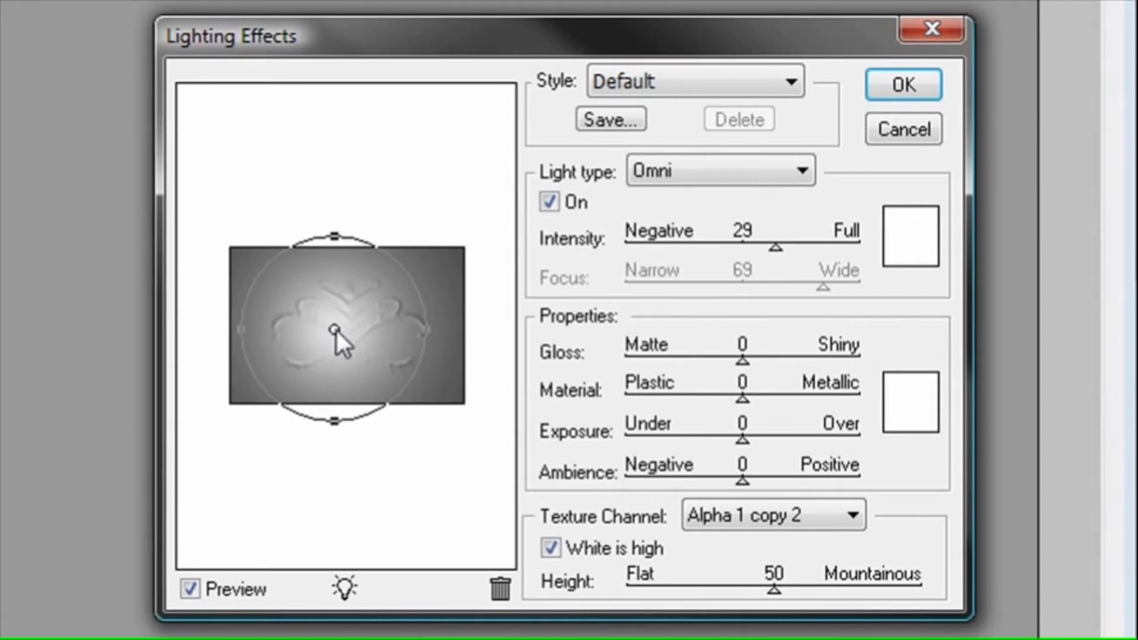
left_click_drag(336, 328, 326, 329)
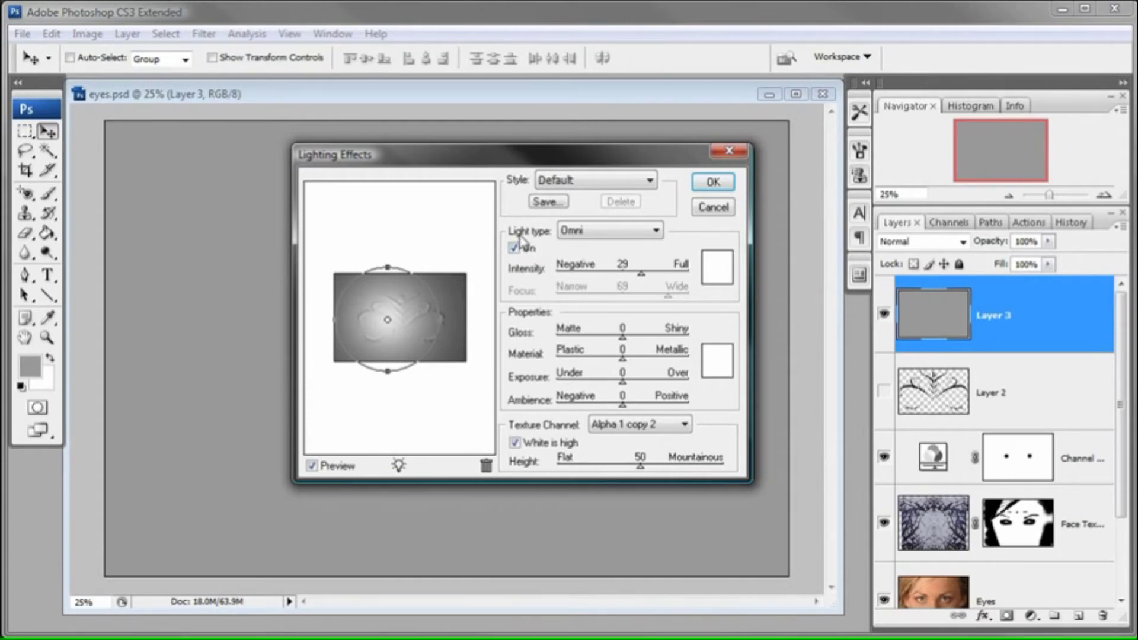
Change the light's color to the web-safe golden yellow ffcc00
left_click(714, 278)
left_click_drag(714, 279, 802, 251)
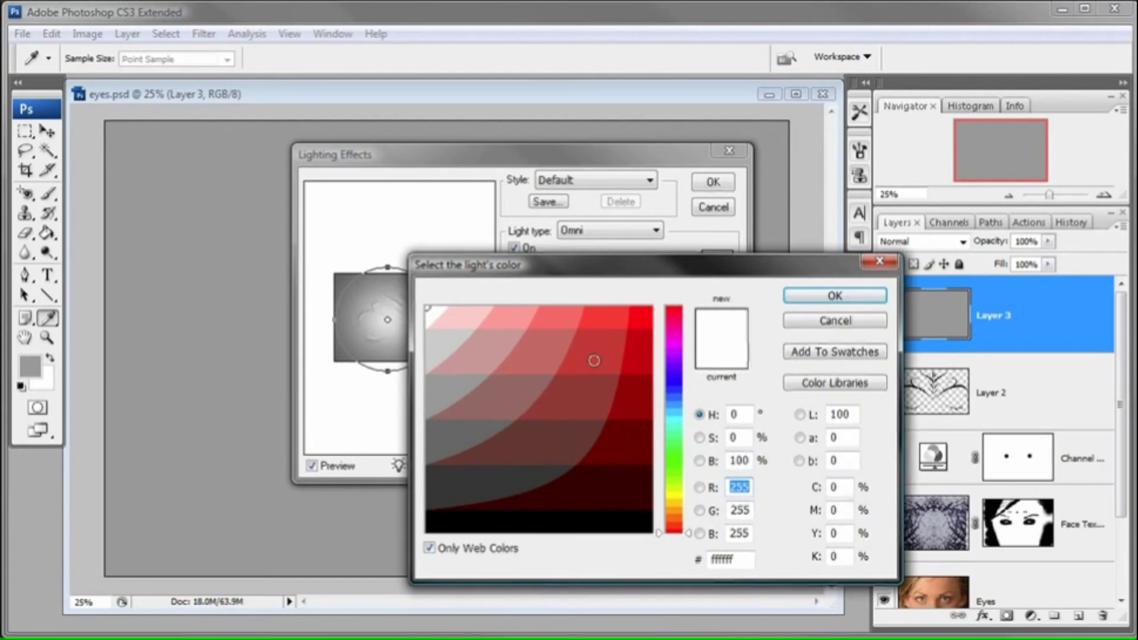
left_click(429, 548)
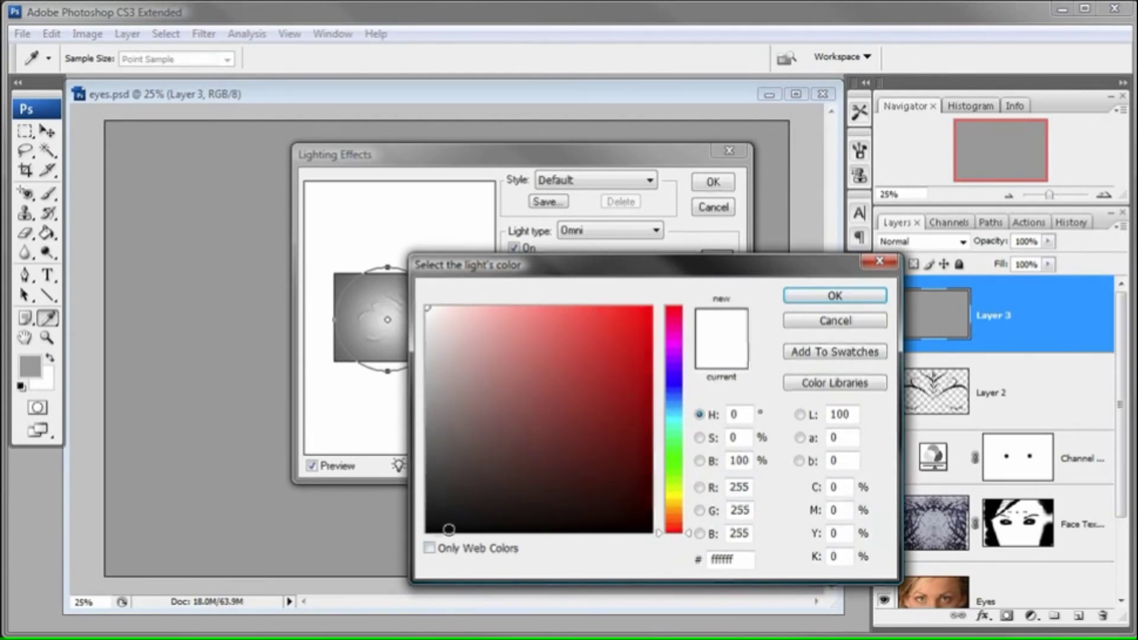
left_click(429, 547)
left_click(671, 504)
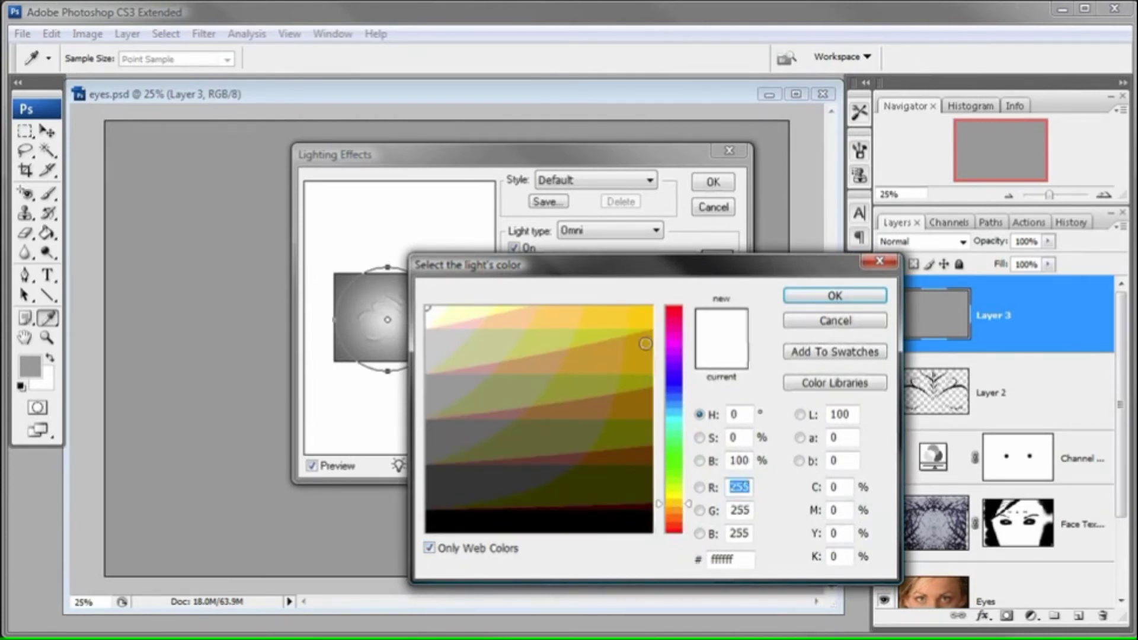
left_click(647, 311)
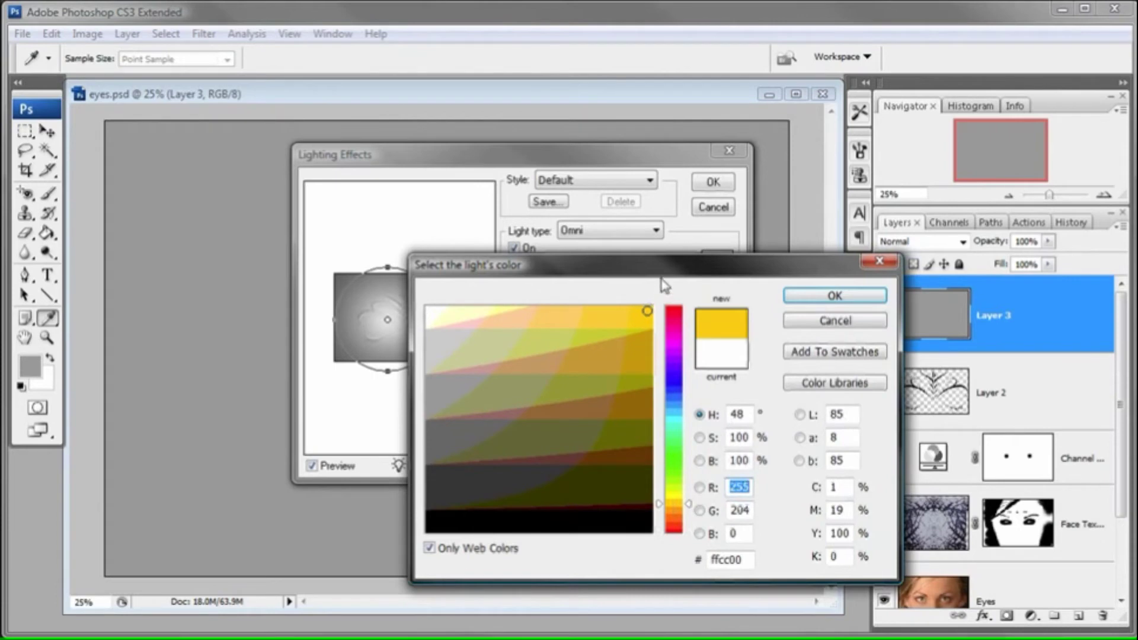
left_click_drag(660, 278, 642, 307)
left_click(796, 326)
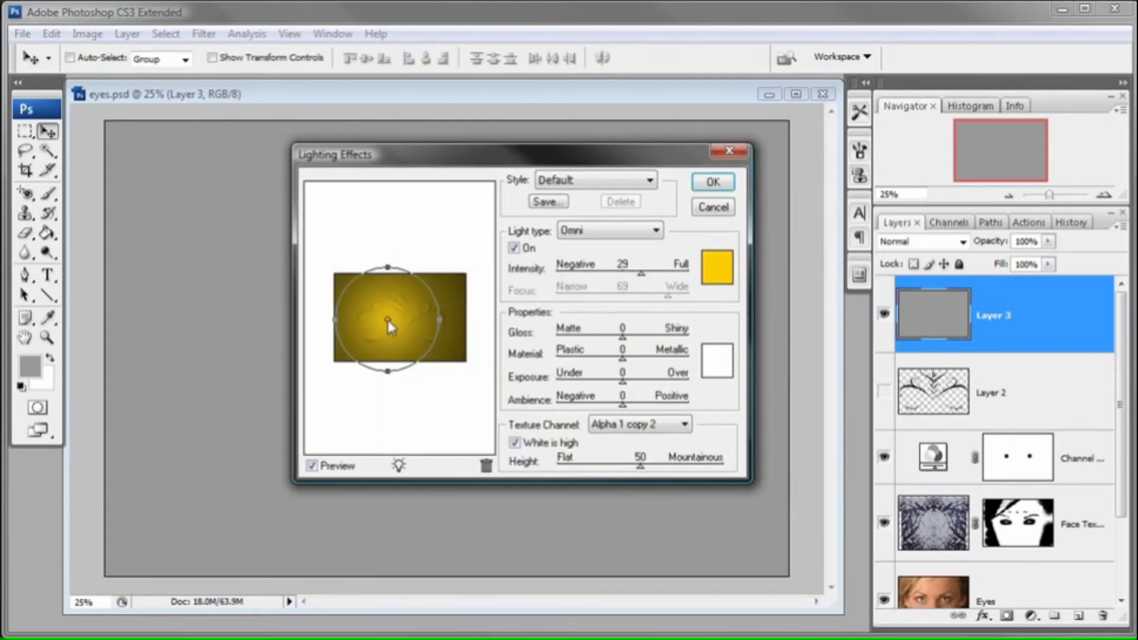
Move the golden light slightly upward and set its intensity to 34 with the gloss at 100
left_click_drag(388, 320, 390, 320)
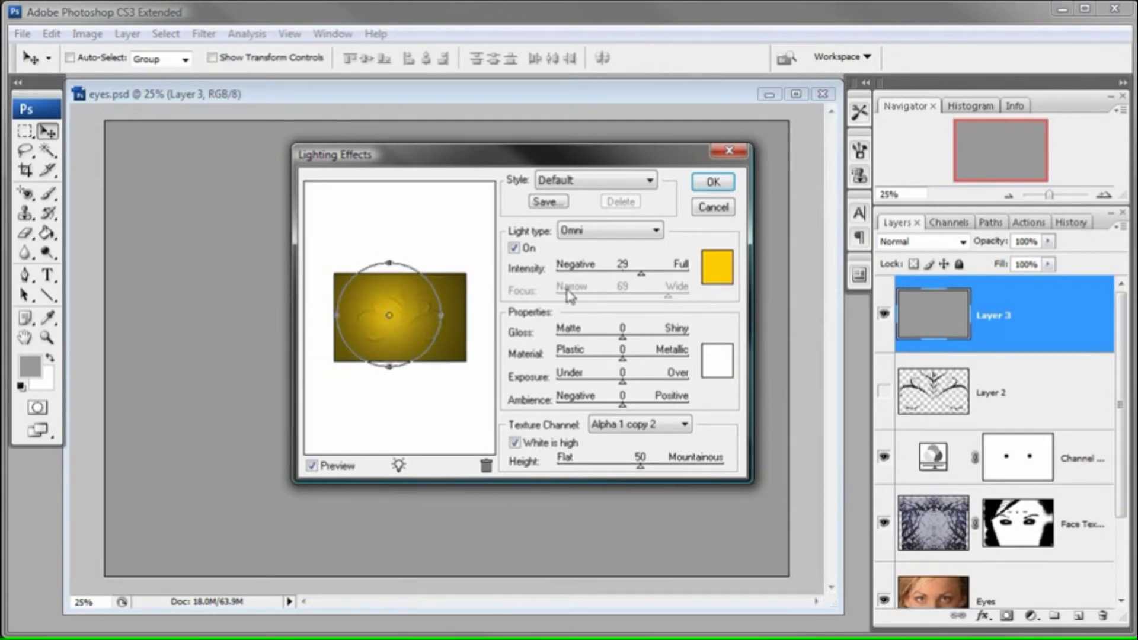
left_click_drag(641, 274, 646, 276)
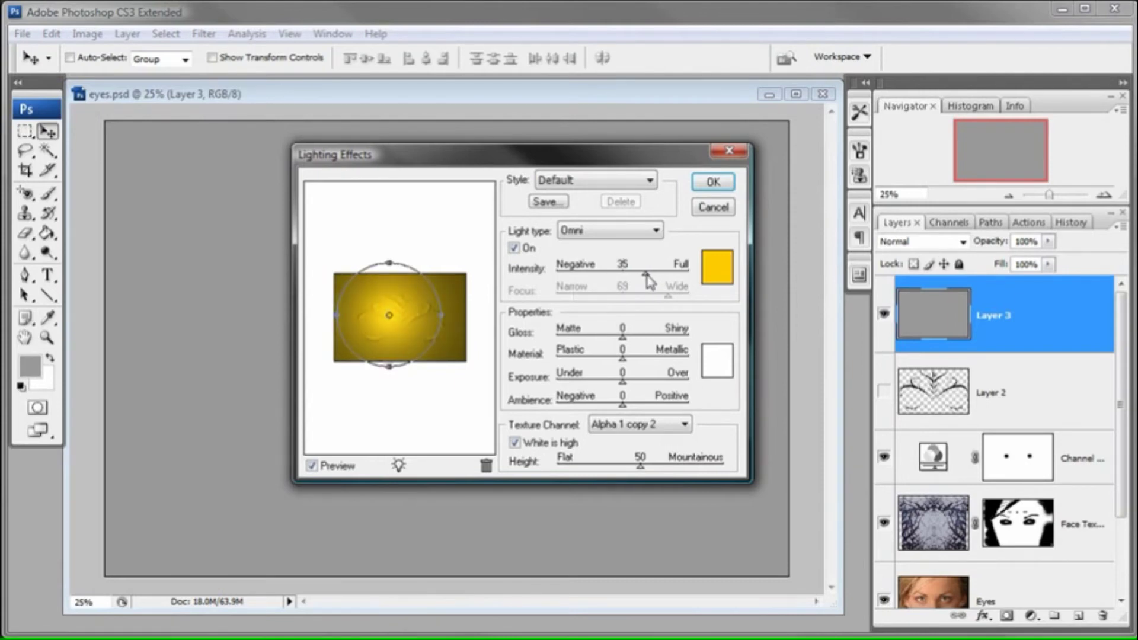
left_click_drag(645, 273, 644, 275)
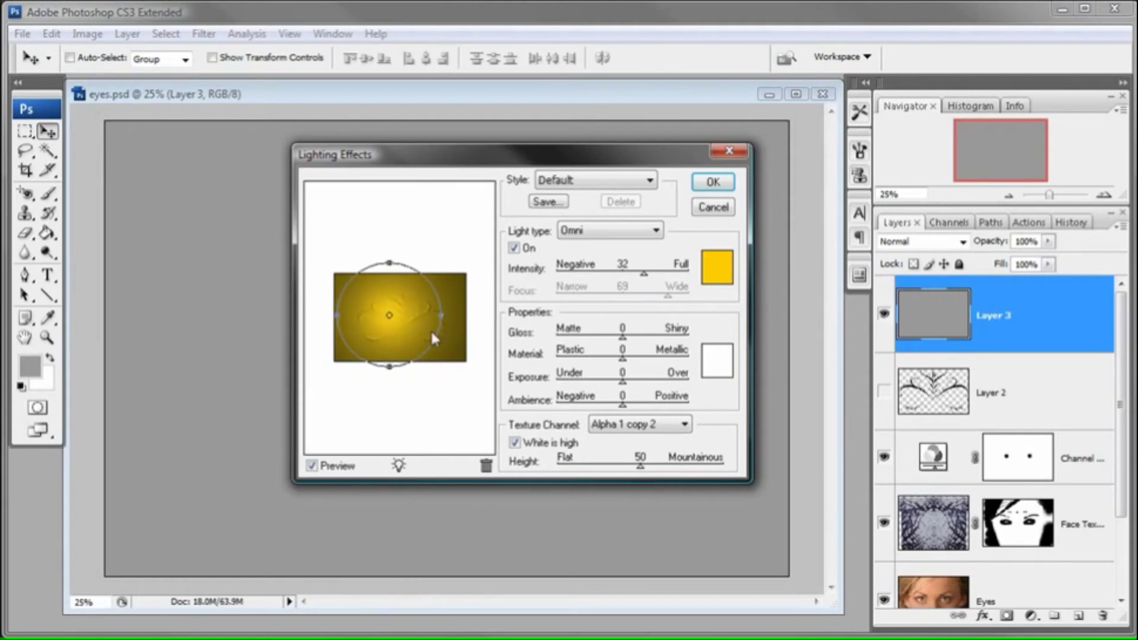
left_click_drag(643, 274, 645, 273)
left_click_drag(622, 341, 695, 339)
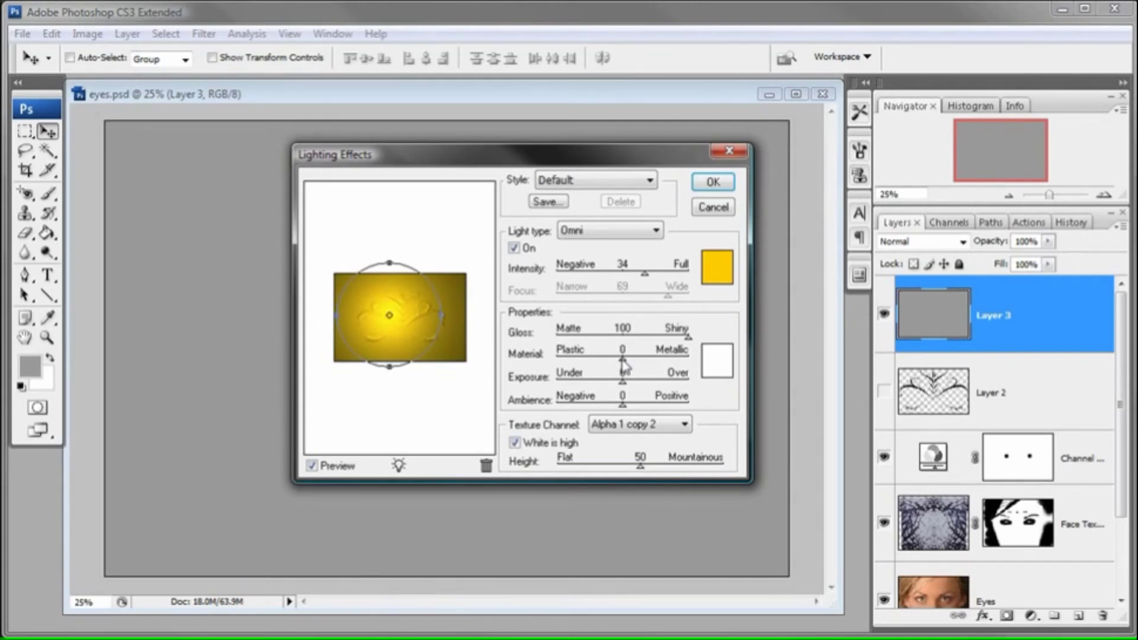
Set the material to 100 metallic, shift the Omni light slightly left, keep its intensity at 34, and apply Lighting Effects
left_click_drag(623, 360, 696, 367)
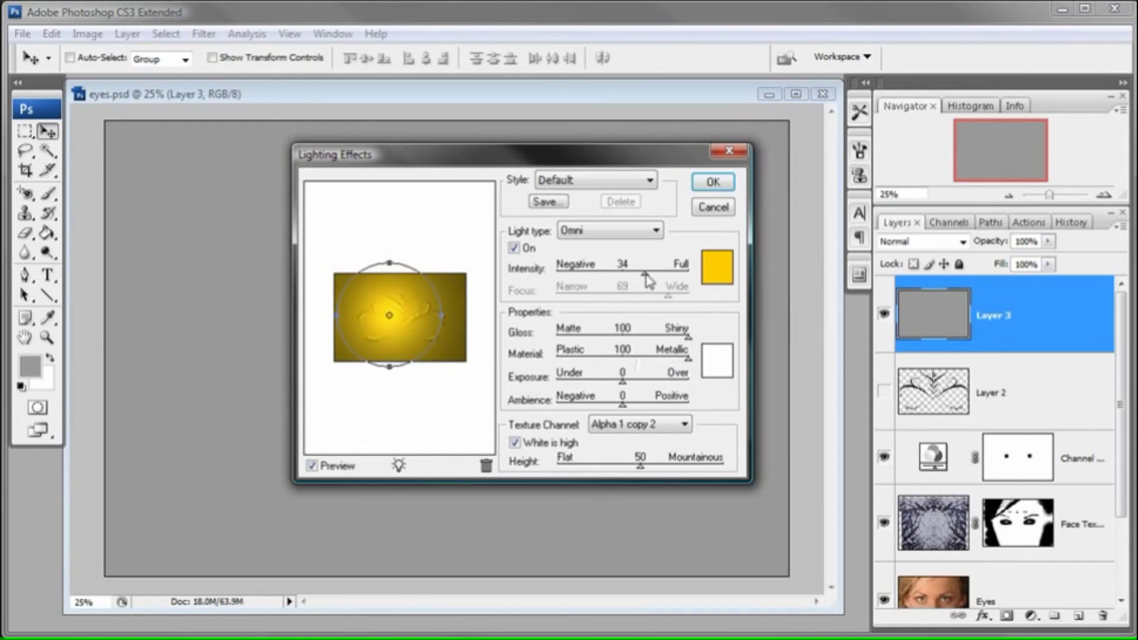
left_click_drag(646, 274, 650, 277)
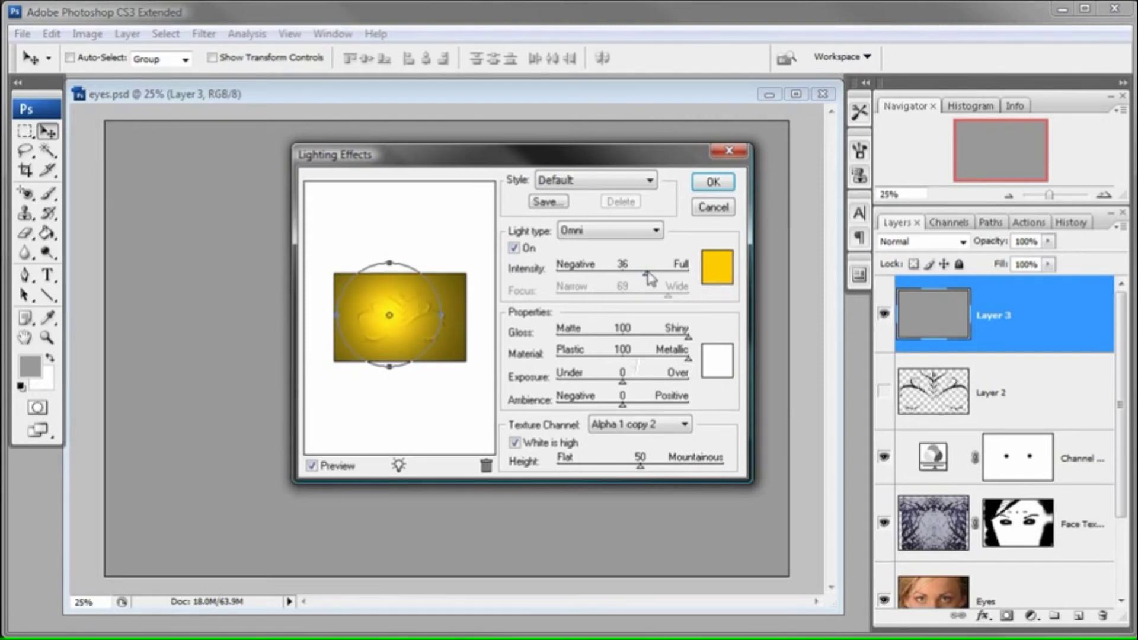
left_click(389, 316)
left_click_drag(387, 314, 383, 315)
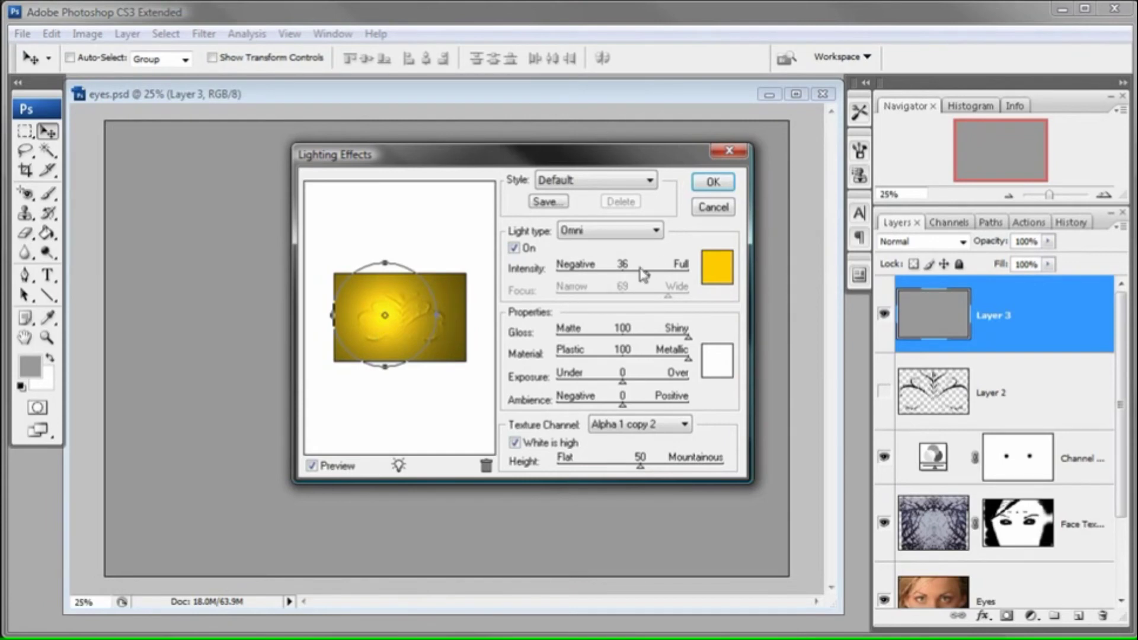
left_click_drag(648, 274, 647, 275)
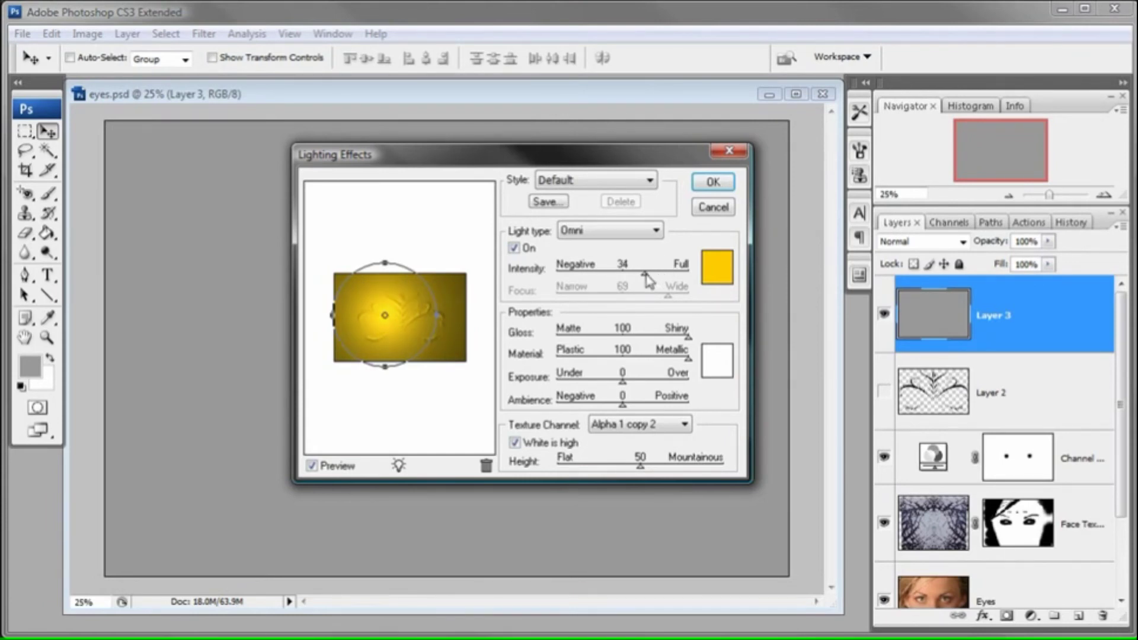
left_click(708, 181)
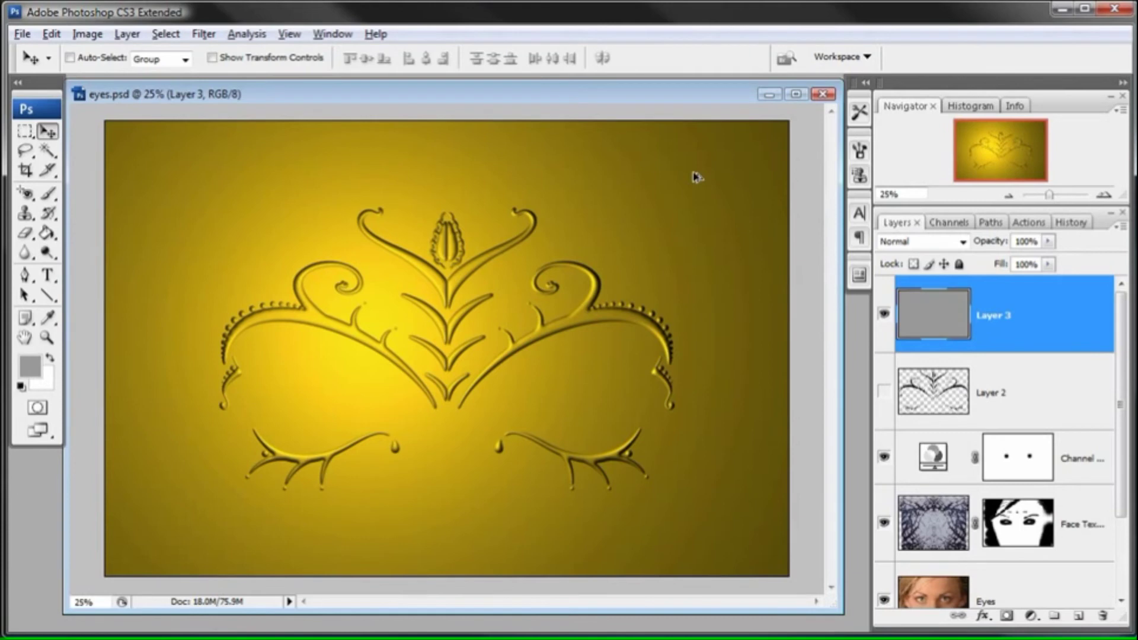
Refill Layer 3 with the gray foreground color and reapply Lighting Effects with intensity 39 and the light moved slightly further left
key("alt+BackSpace")
left_click(205, 37)
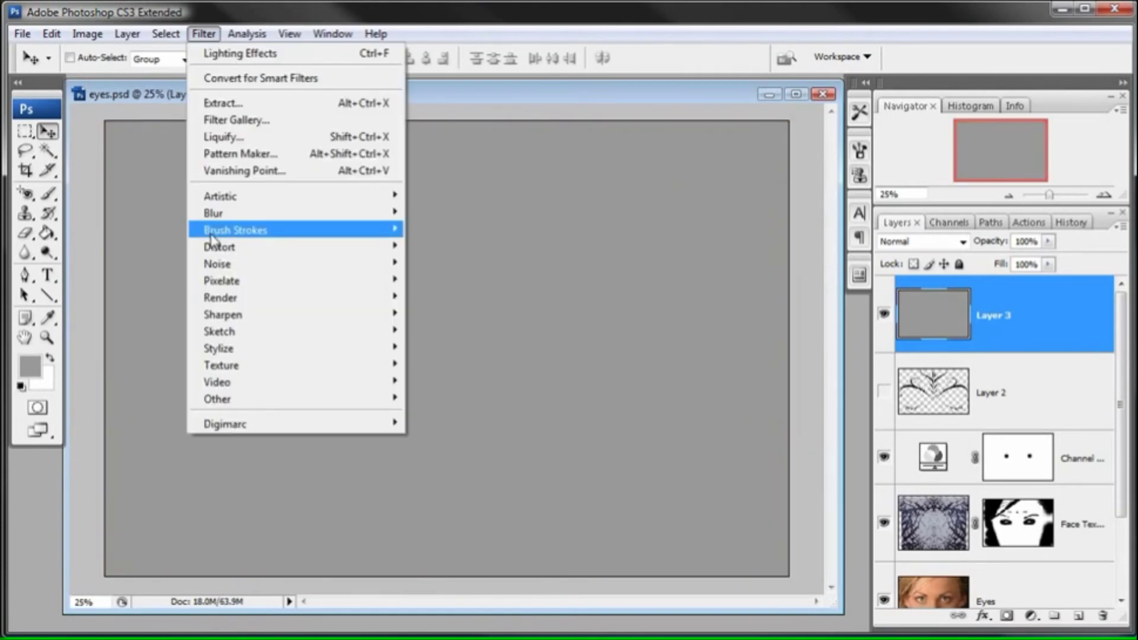
mouse_move(221, 296)
left_click(446, 364)
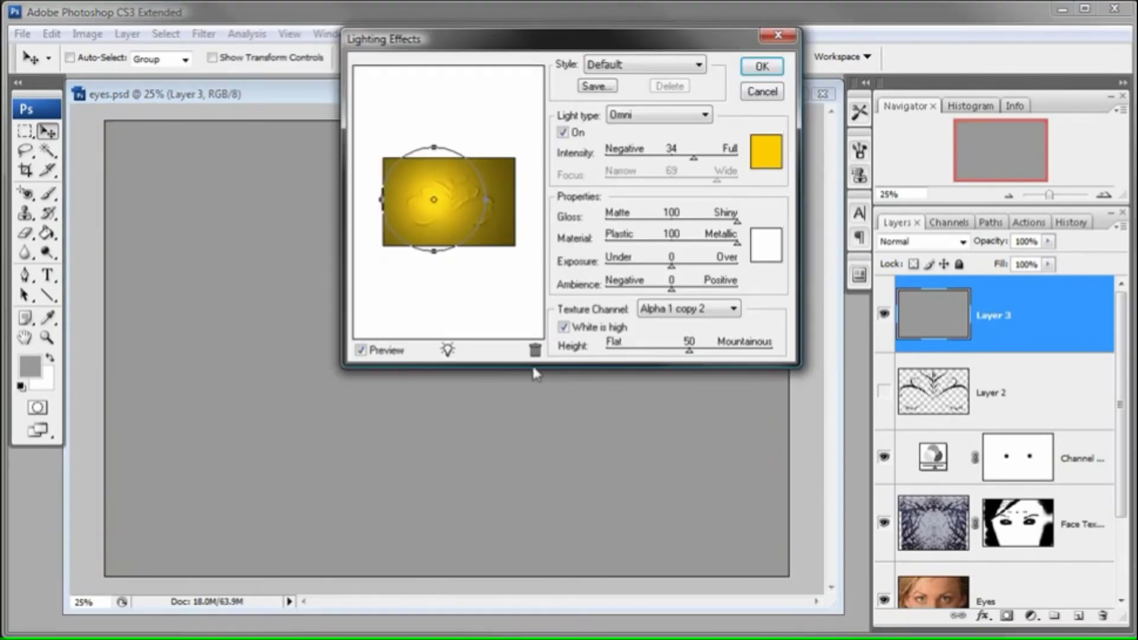
left_click_drag(524, 46, 520, 216)
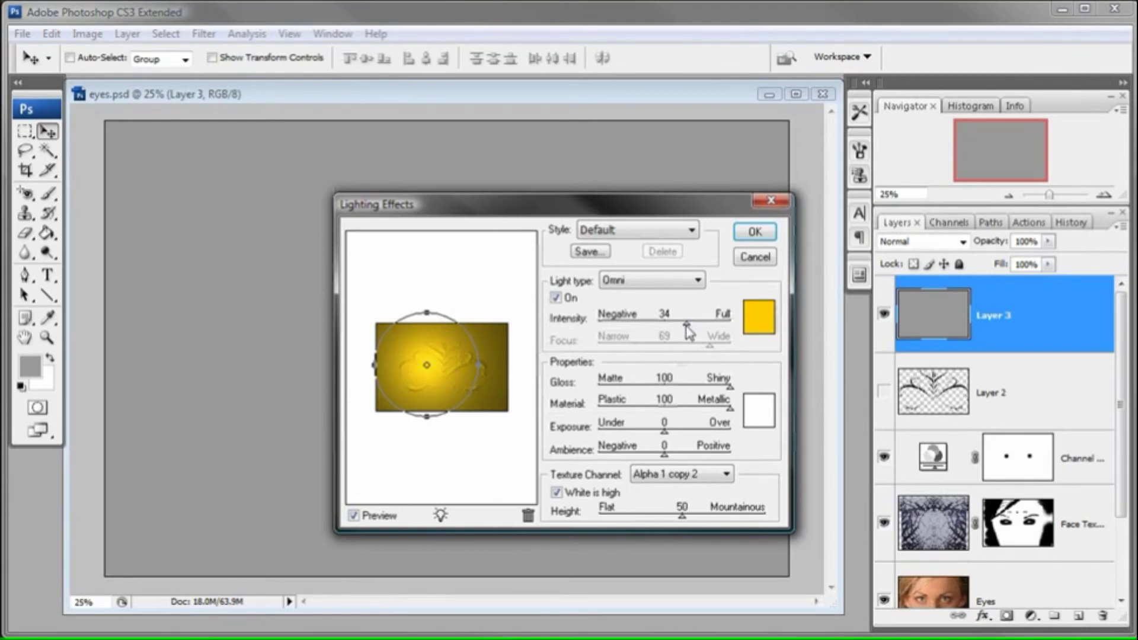
left_click_drag(688, 329, 692, 331)
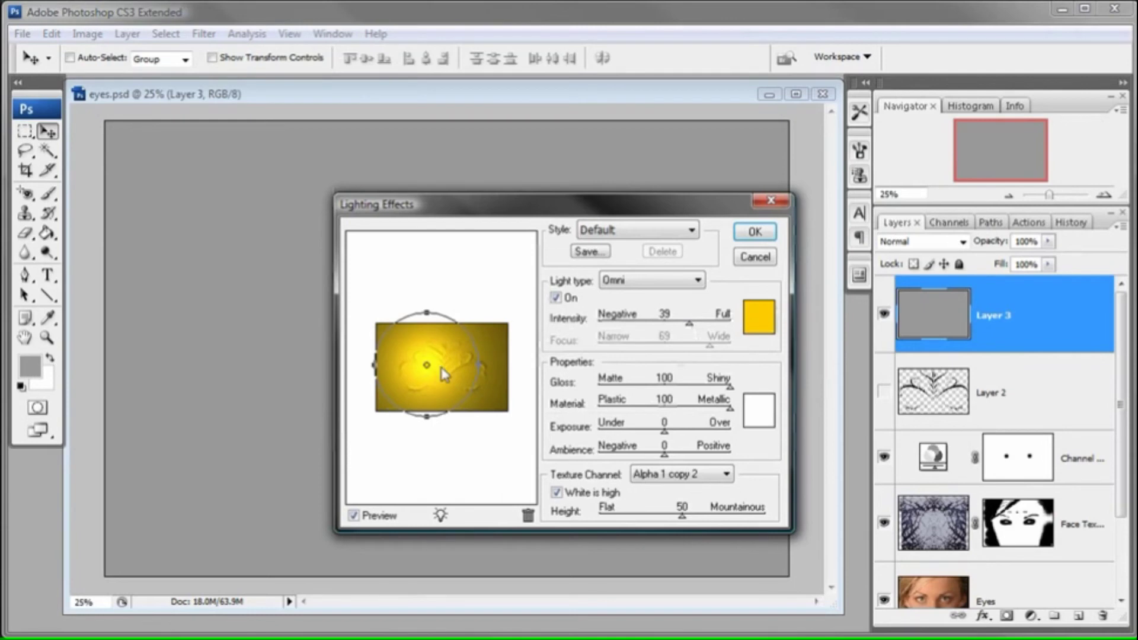
mouse_move(427, 367)
left_mouse_down()
mouse_move(408, 373)
mouse_move(417, 363)
left_mouse_up()
left_click(754, 231)
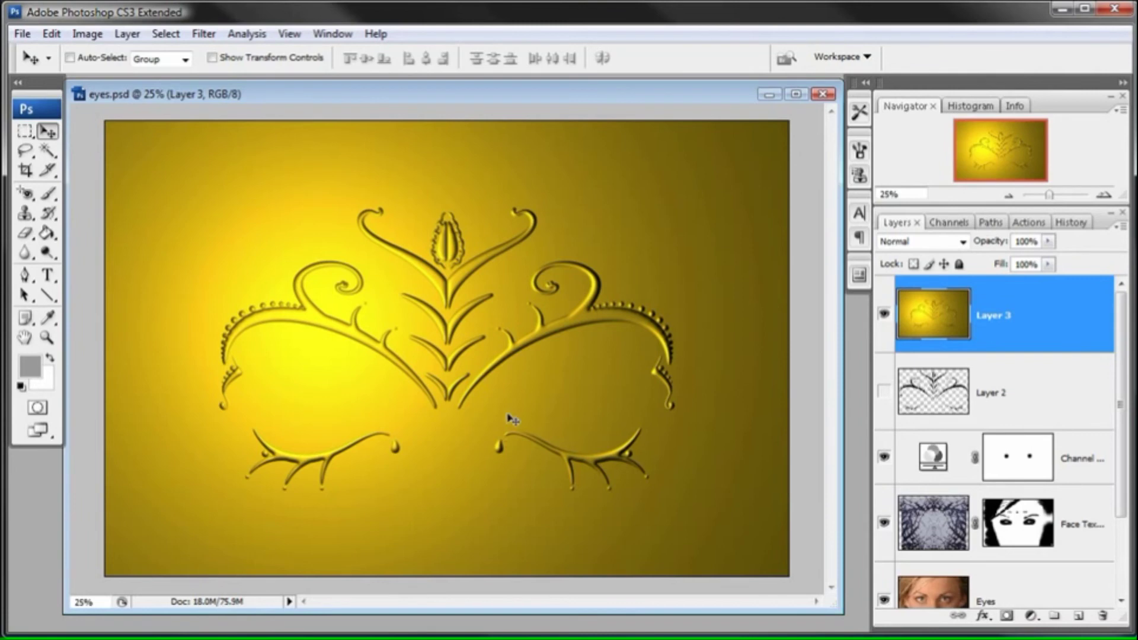
Load the Alpha 1 copy channel as a selection and return to the RGB composite
left_click(948, 223)
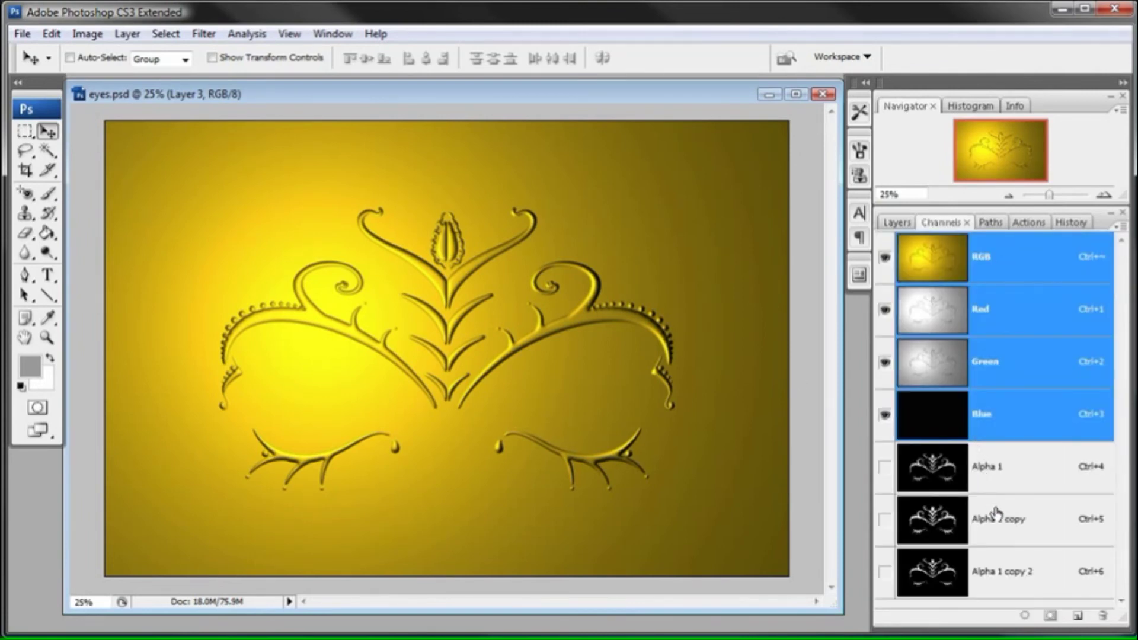
left_click(1041, 526)
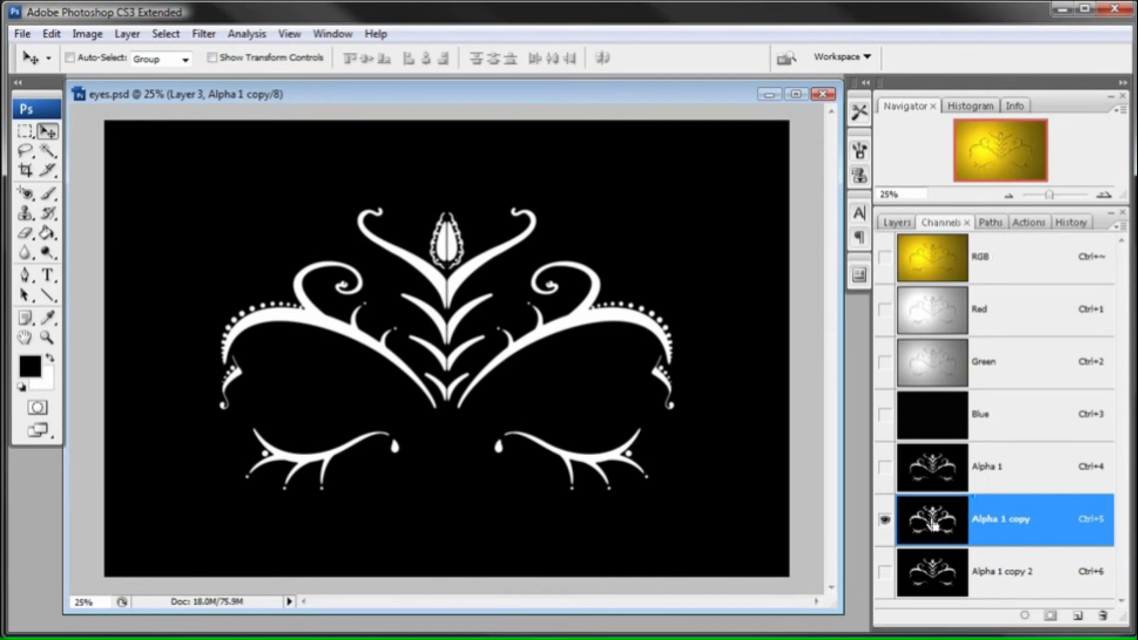
left_click(933, 525, "ctrl")
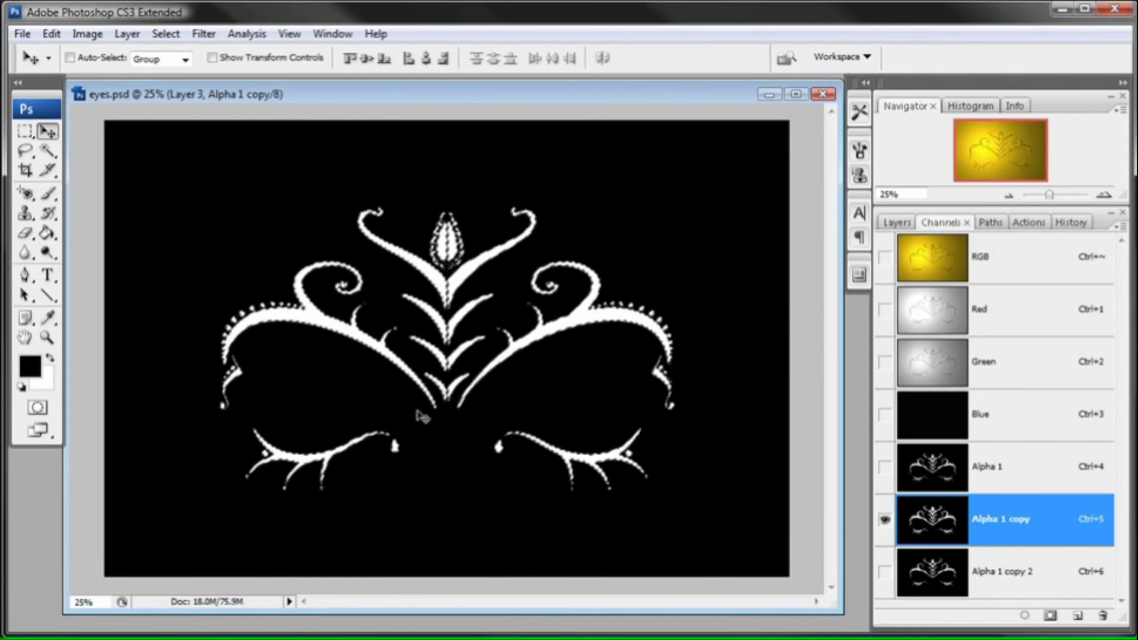
left_click(1024, 267)
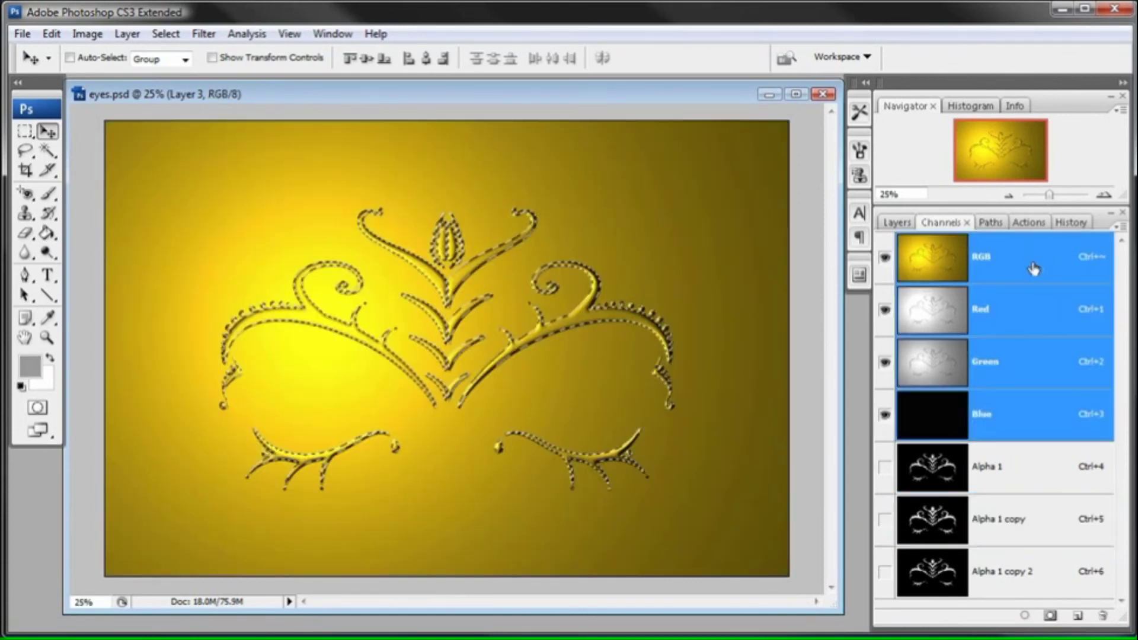
Invert the selection on Layer 3, delete the gold background around the ornament, and deselect
left_click(896, 223)
left_click(165, 34)
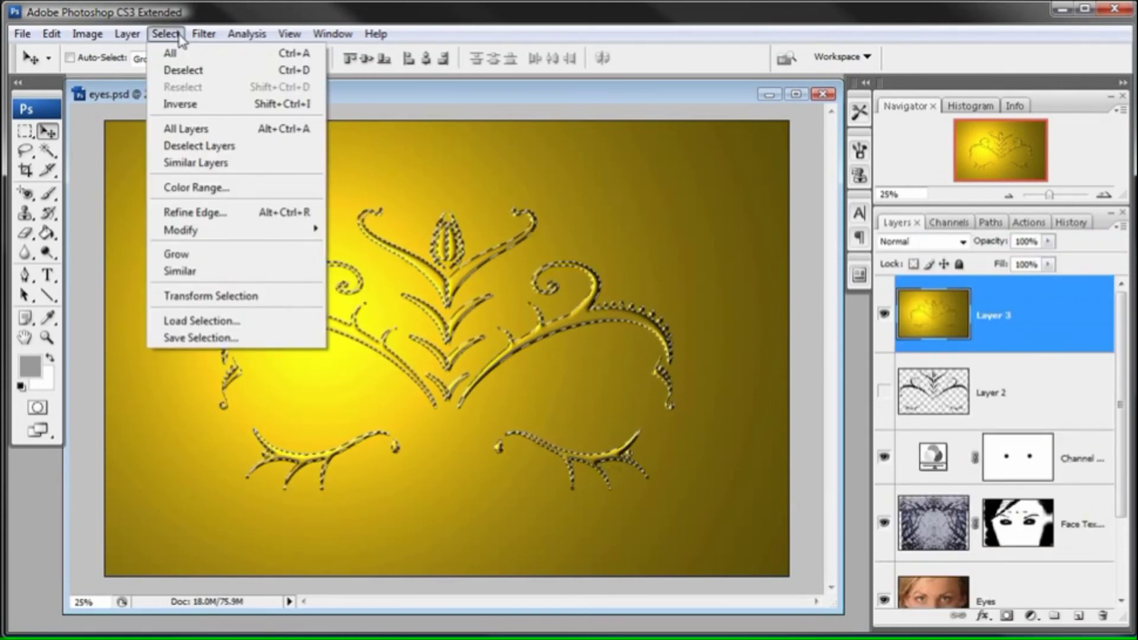
left_click(174, 104)
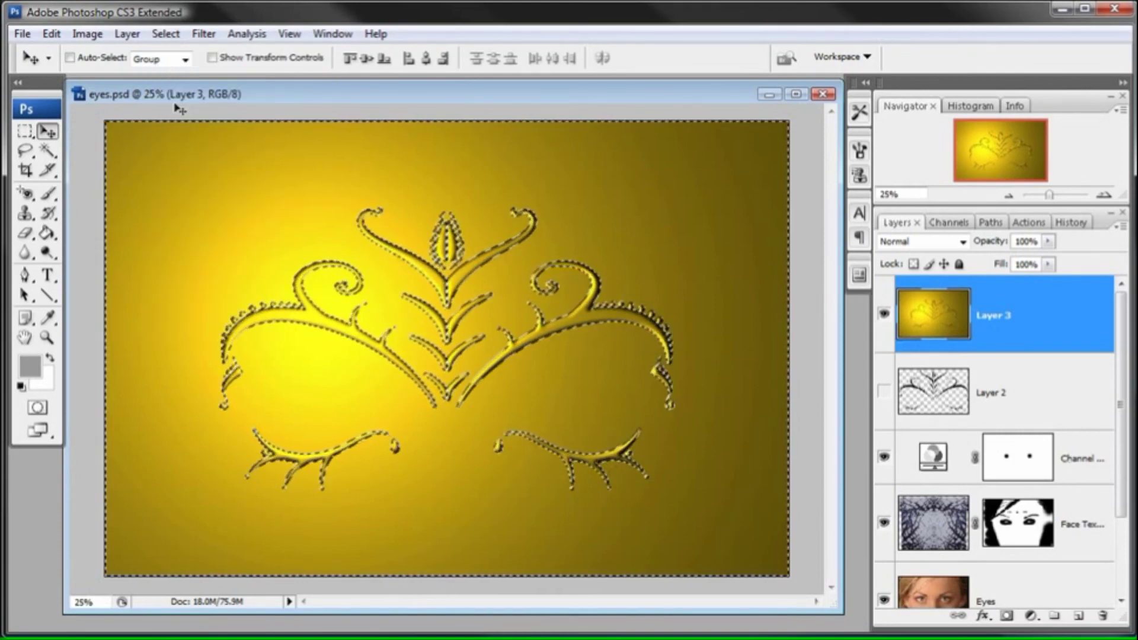
key("Delete")
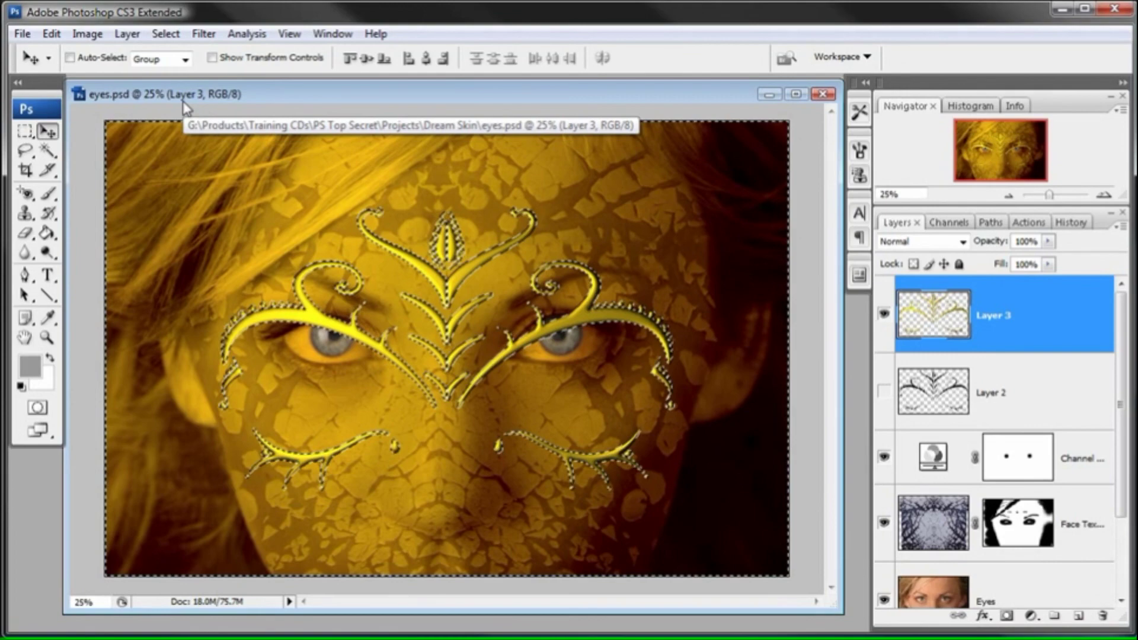
left_click(165, 34)
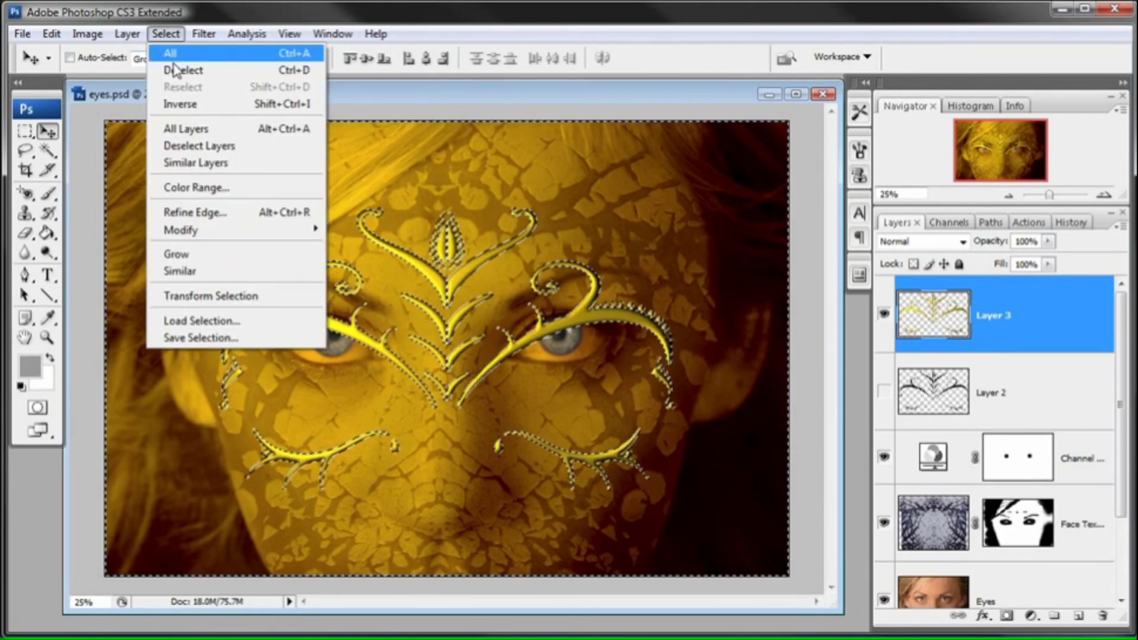
left_click(178, 69)
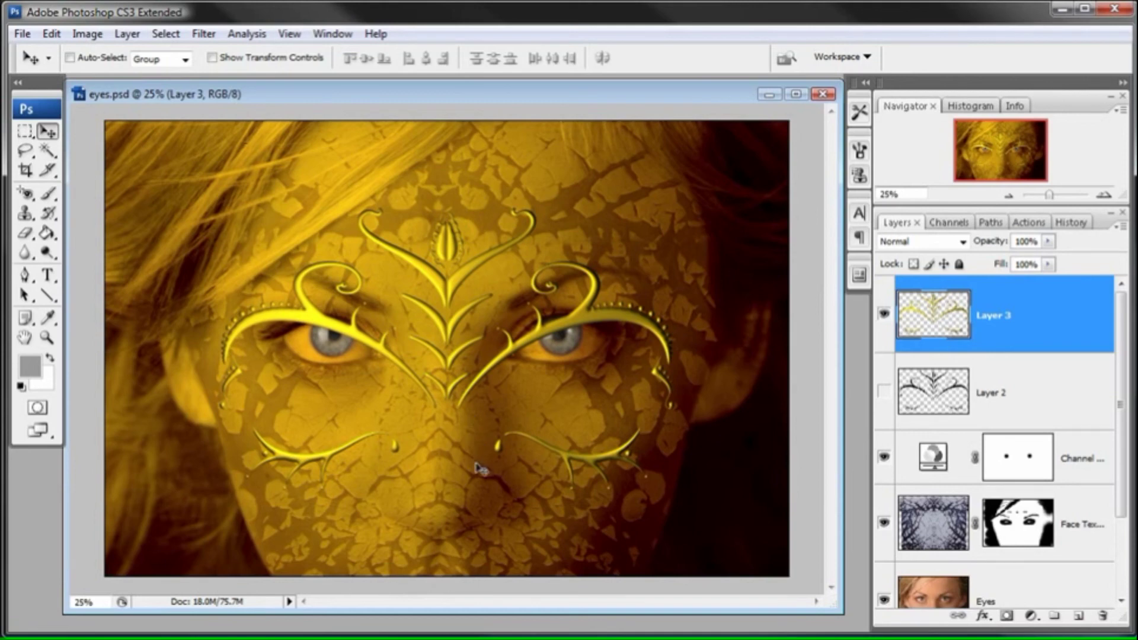
Move the golden ornament up to frame the eyes and nudge it slightly left to center it on the face
left_click_drag(477, 475, 463, 410)
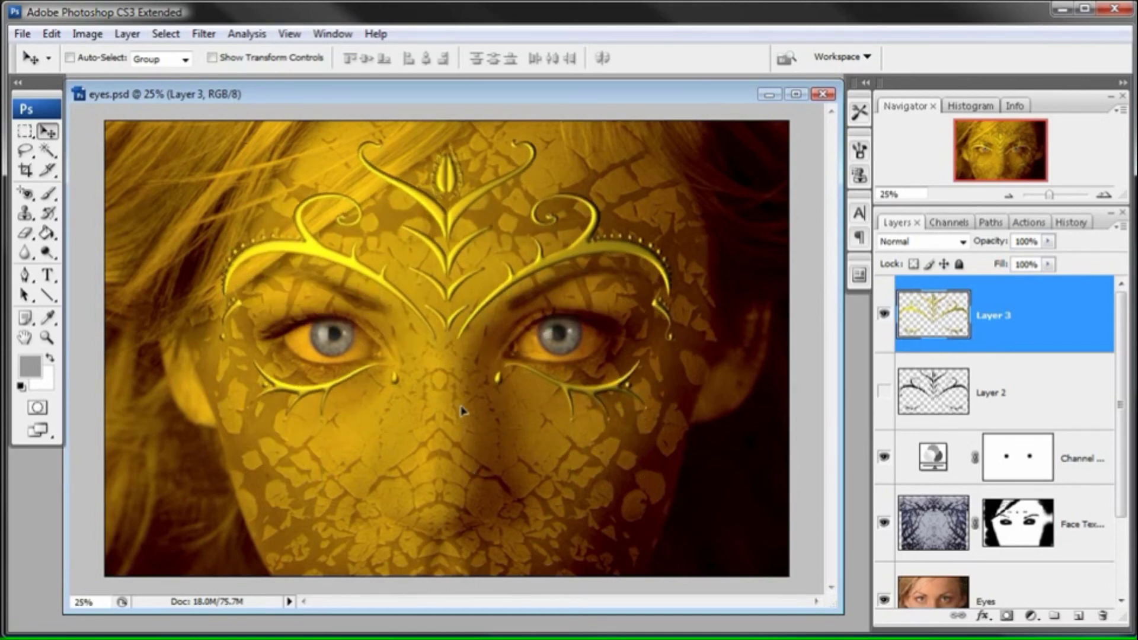
key("shift+Left")
key("shift+Left")
key("shift+Left")
key("shift+Left")
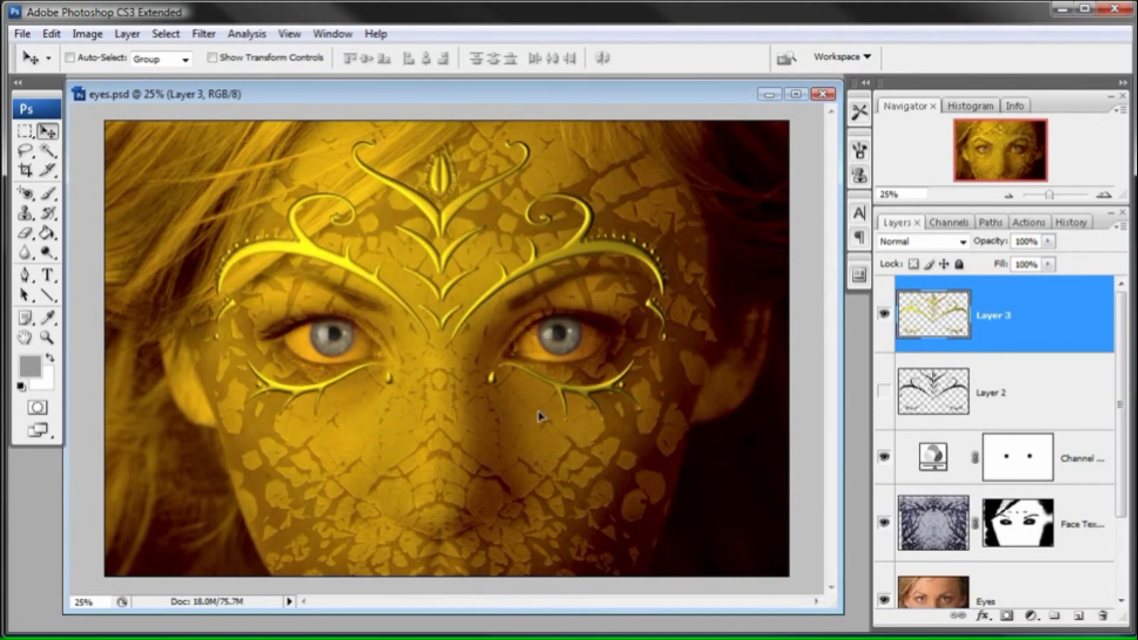
key("Up")
key("Up")
key("Up")
key("Up")
key("Up")
key("Up")
key("Up")
key("Up")
key("Up")
key("Up")
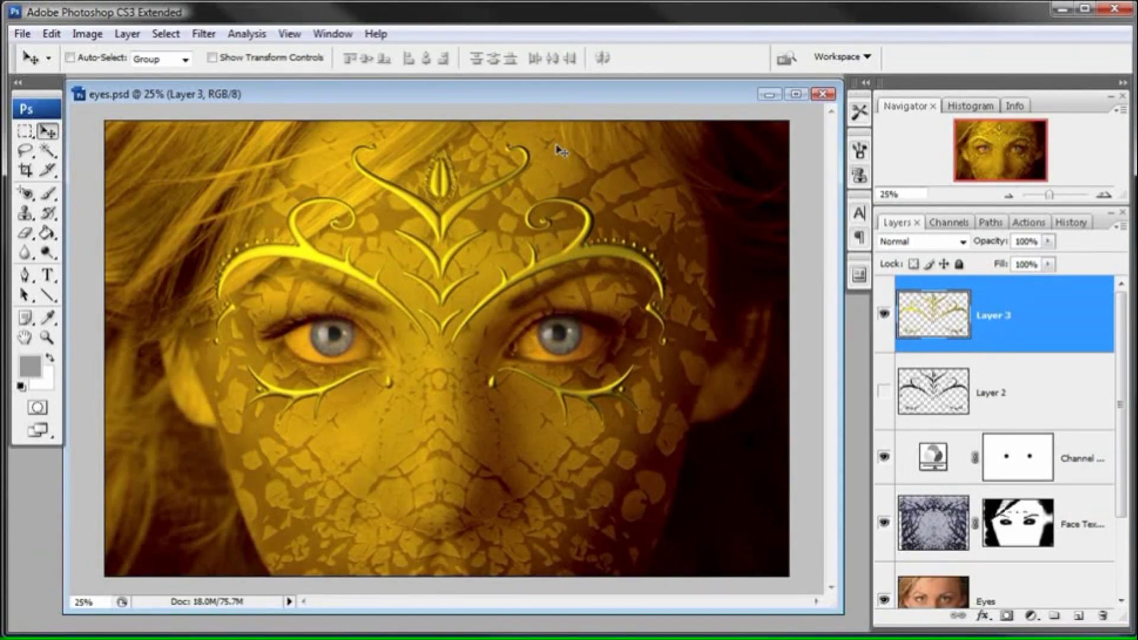
Add a Drop Shadow to Layer 3 with 37% opacity, a distance of 12 px and a size of 24 px
left_click(127, 34)
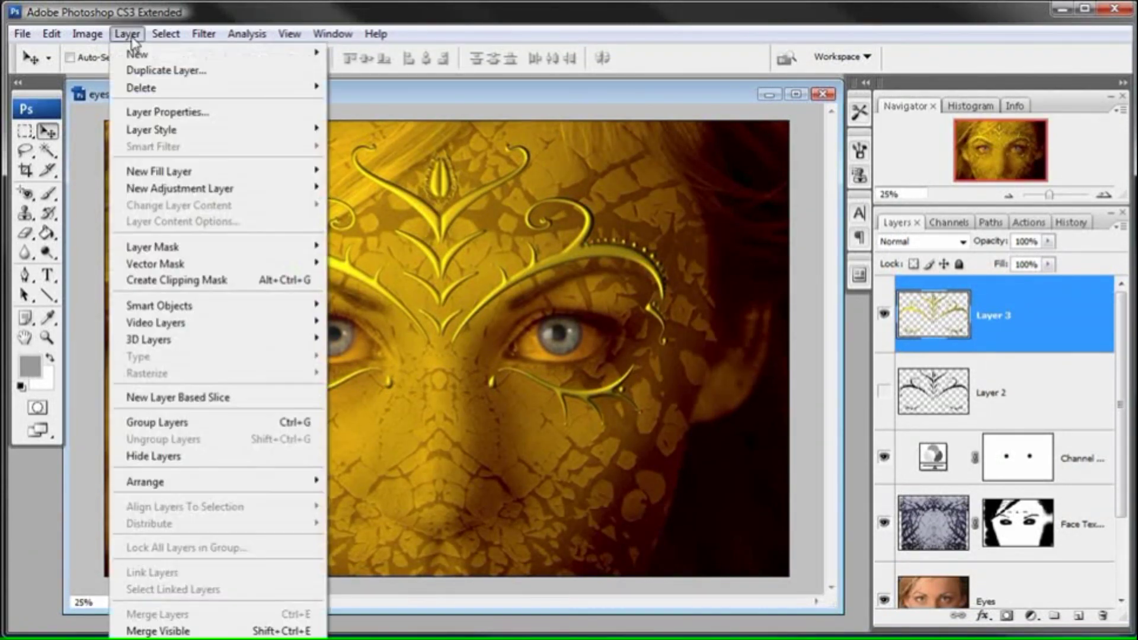
mouse_move(143, 130)
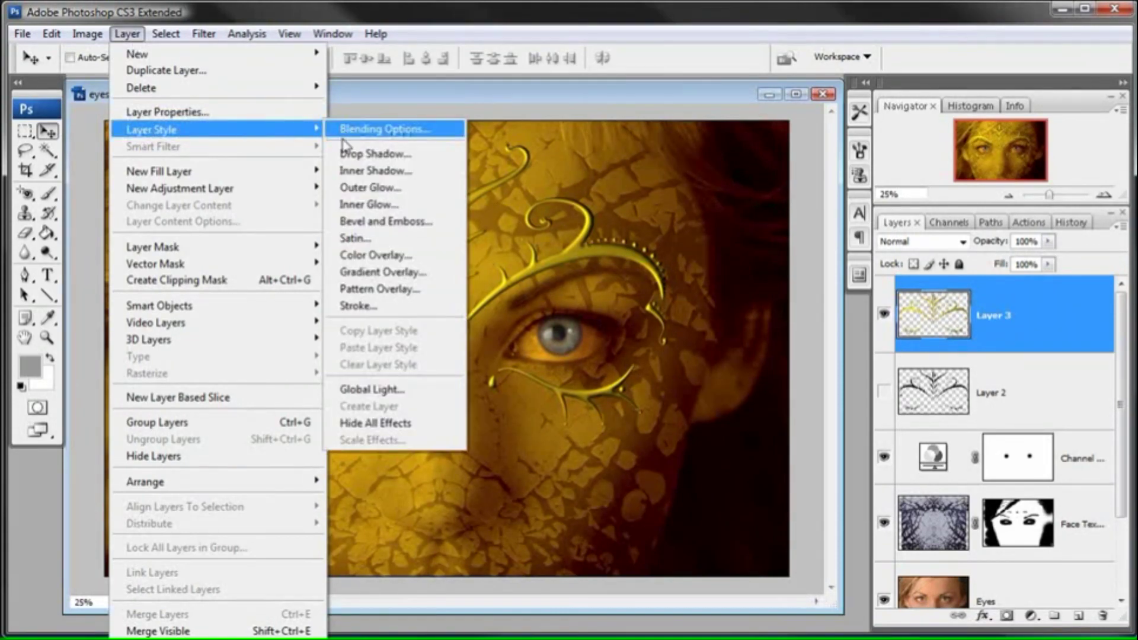
left_click(368, 154)
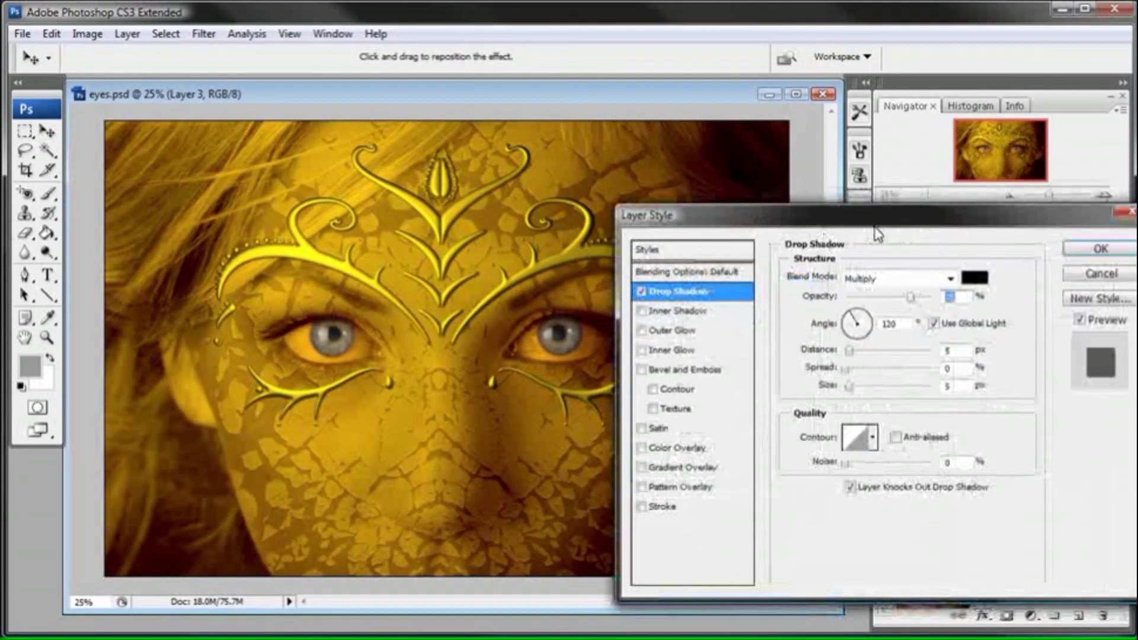
left_click_drag(849, 351, 855, 350)
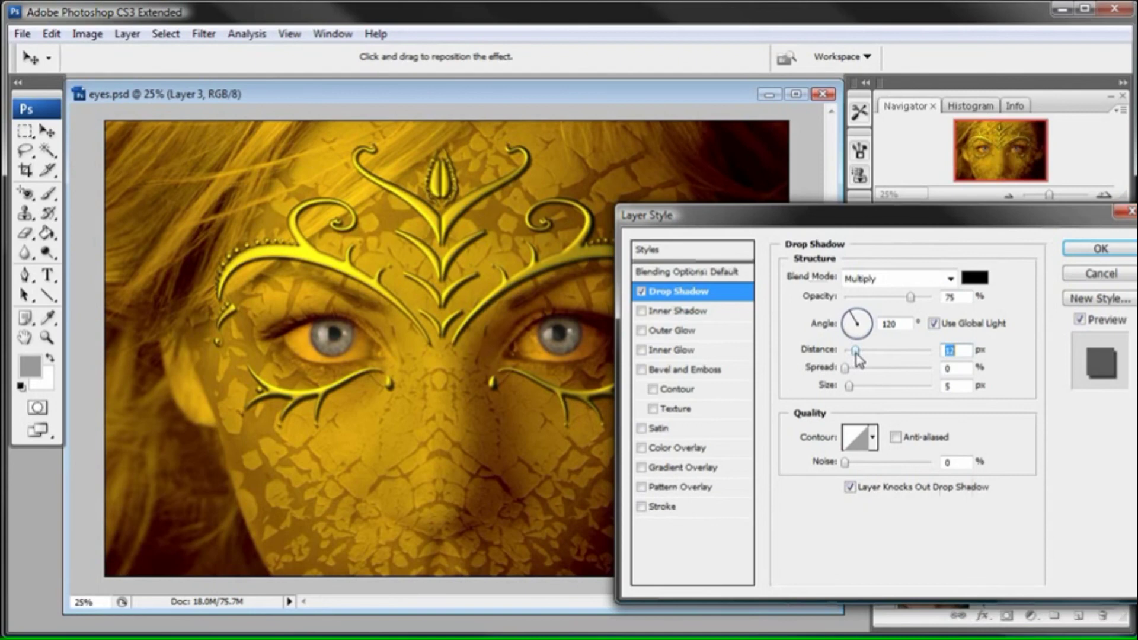
left_click_drag(910, 297, 877, 298)
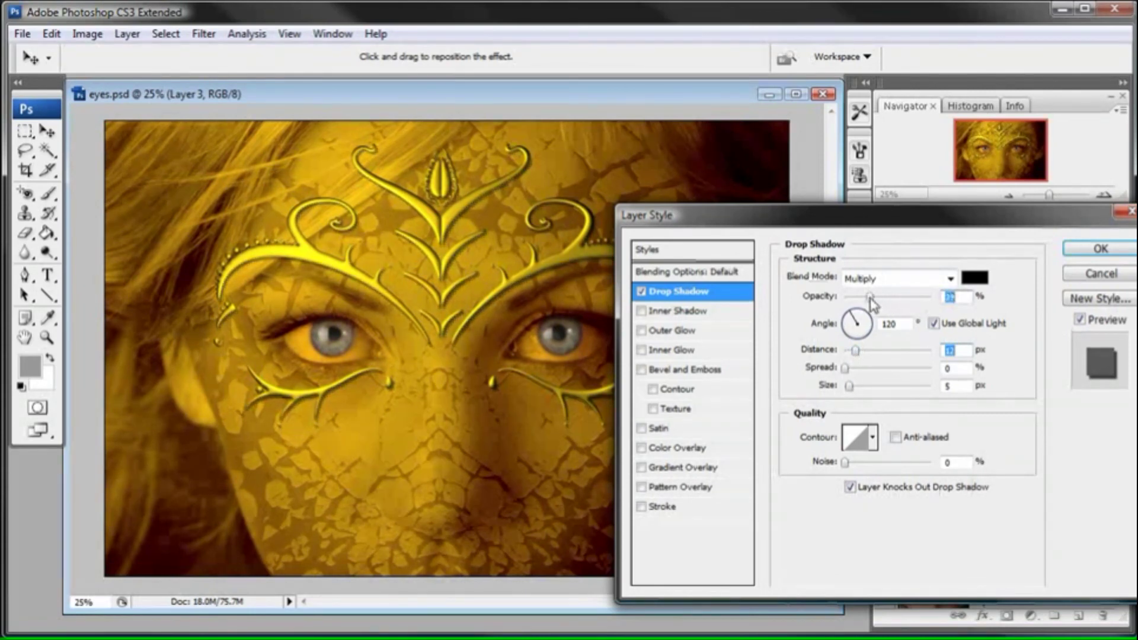
left_click_drag(849, 386, 858, 386)
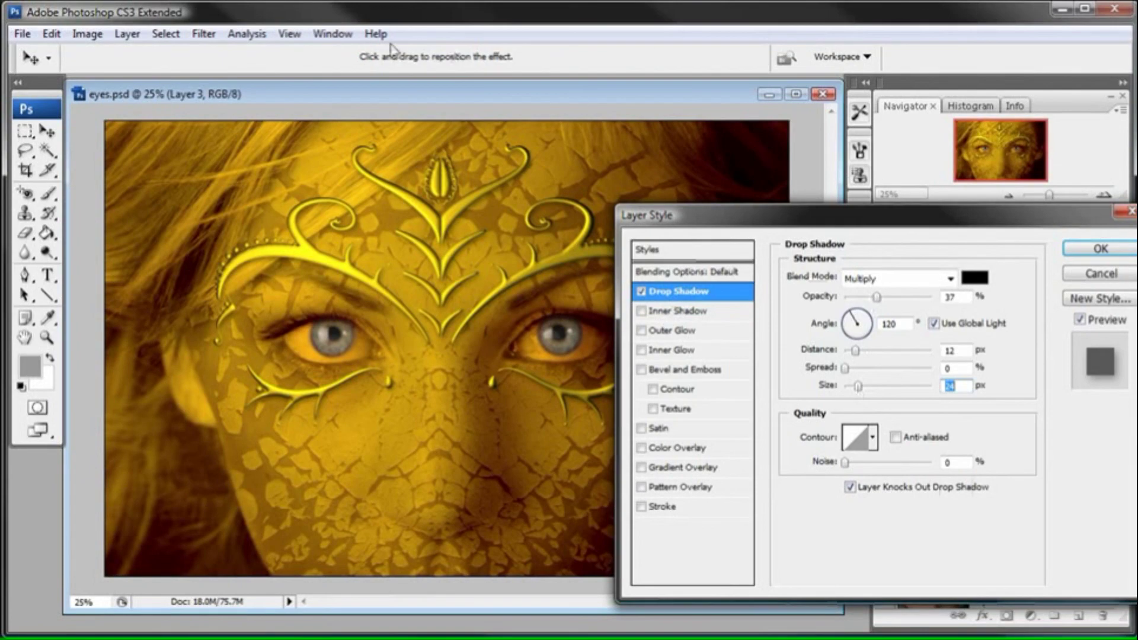
Refine the drop shadow to 63% opacity and a size of 21 px, compare it with the preview off, and apply it
left_click(290, 33)
left_click(322, 149)
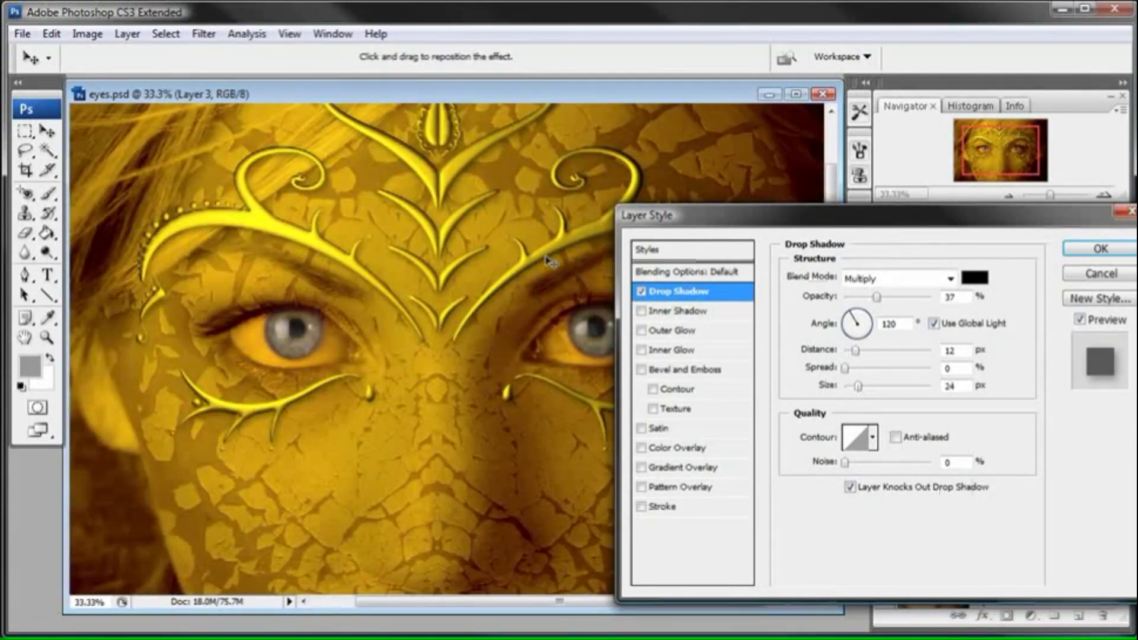
left_click(289, 34)
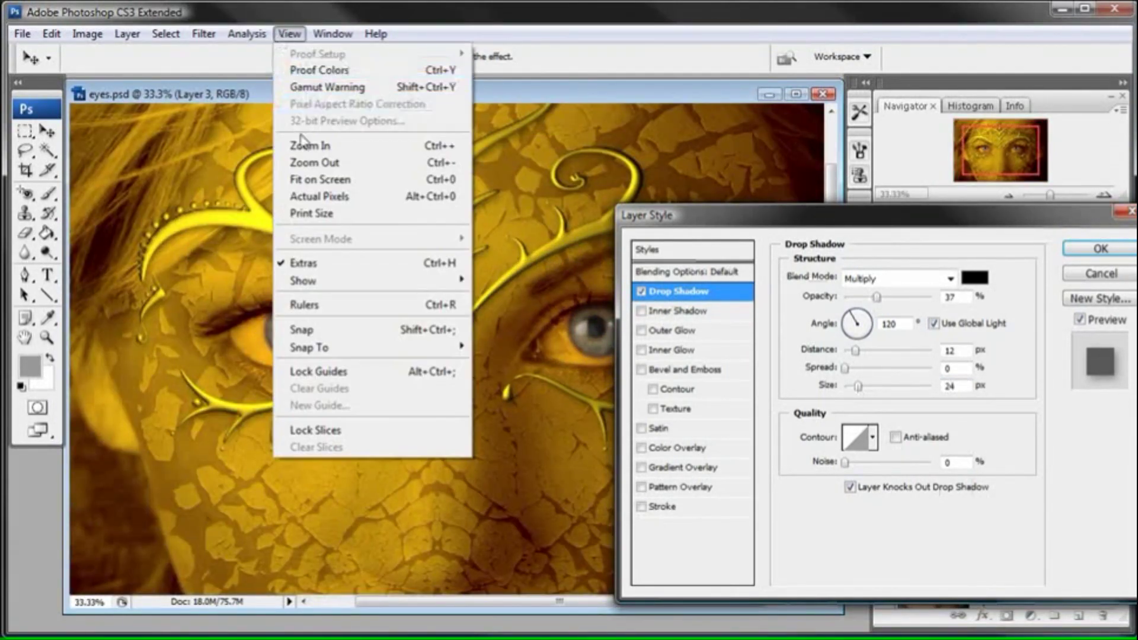
left_click(317, 146)
left_click_drag(887, 307, 910, 305)
left_click(1079, 320)
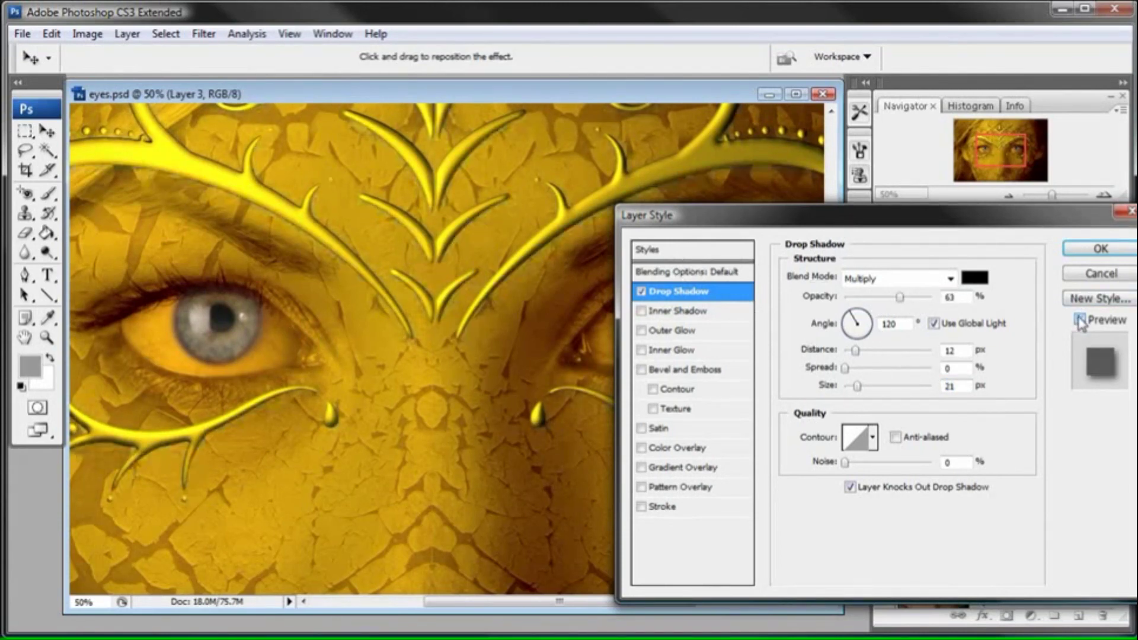
left_click(1079, 321)
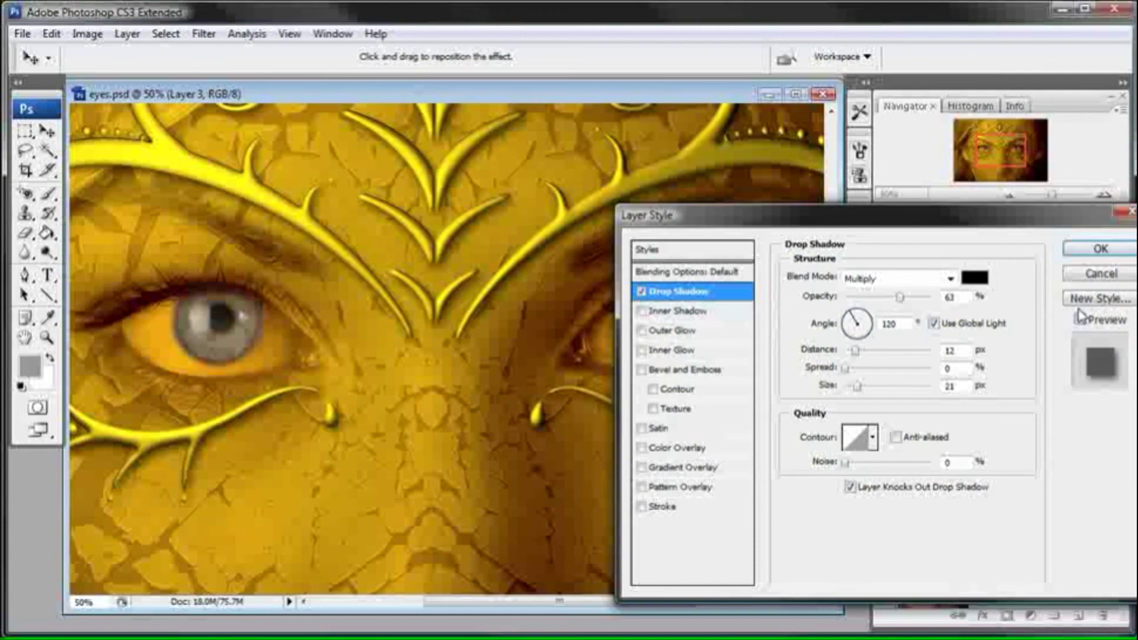
left_click(1091, 248)
left_click(1009, 195)
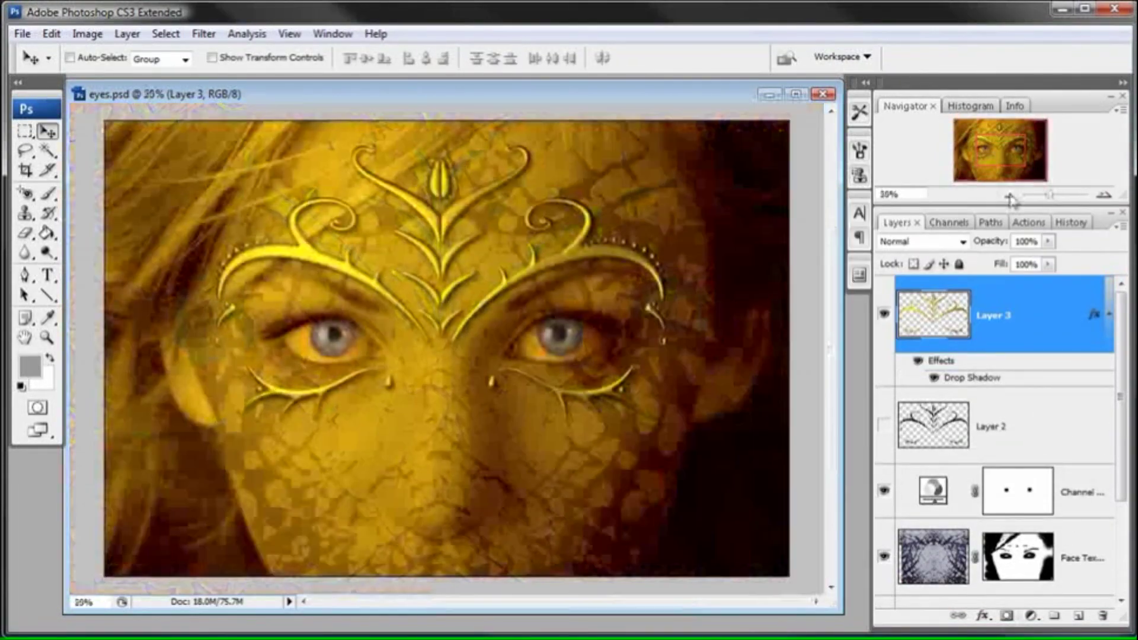